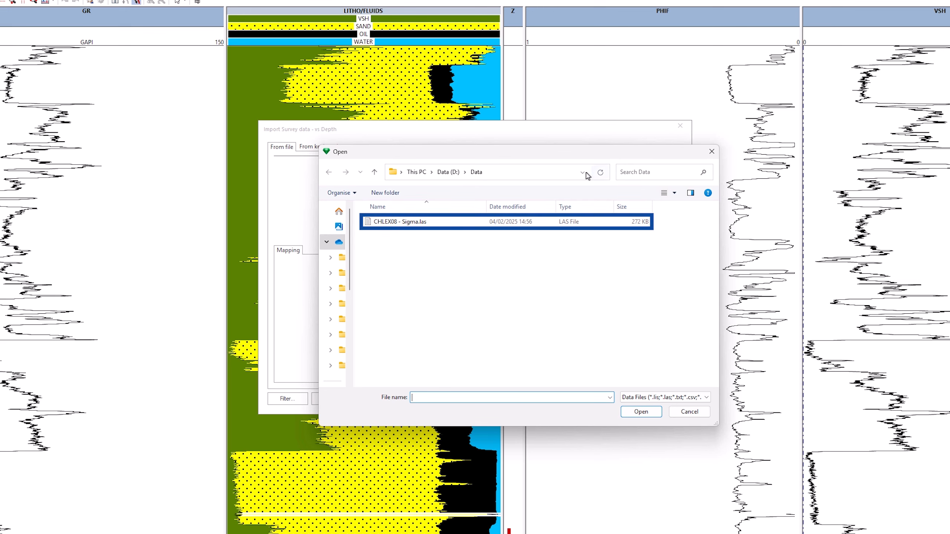
Open the CHLEX08 - Sigma.las file in the survey import dialog, review its curve mapping, and import it
click(443, 221)
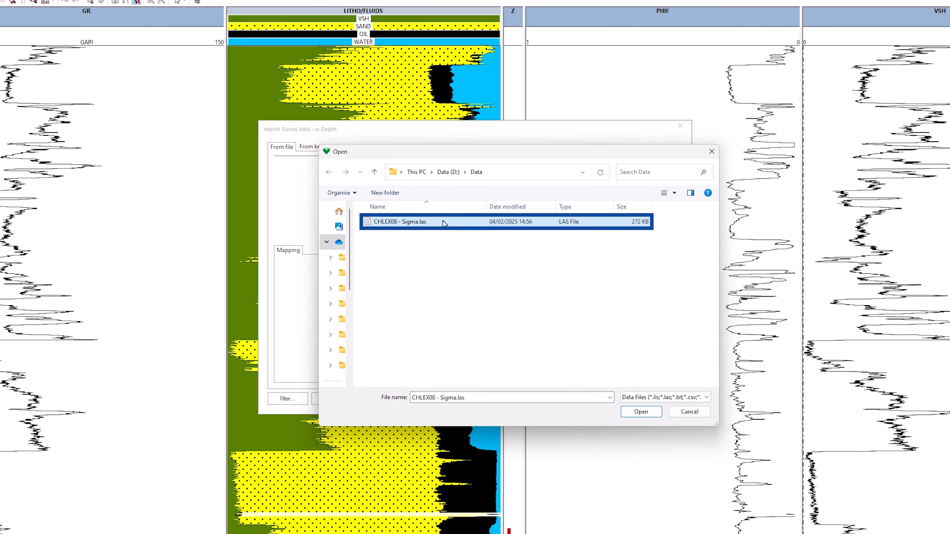
click(637, 412)
click(630, 302)
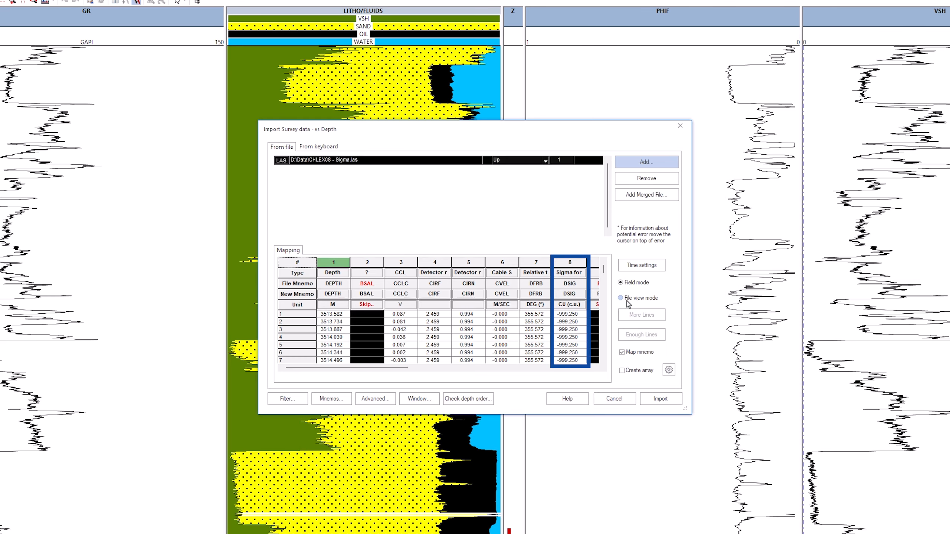
click(483, 368)
drag(492, 383, 596, 390)
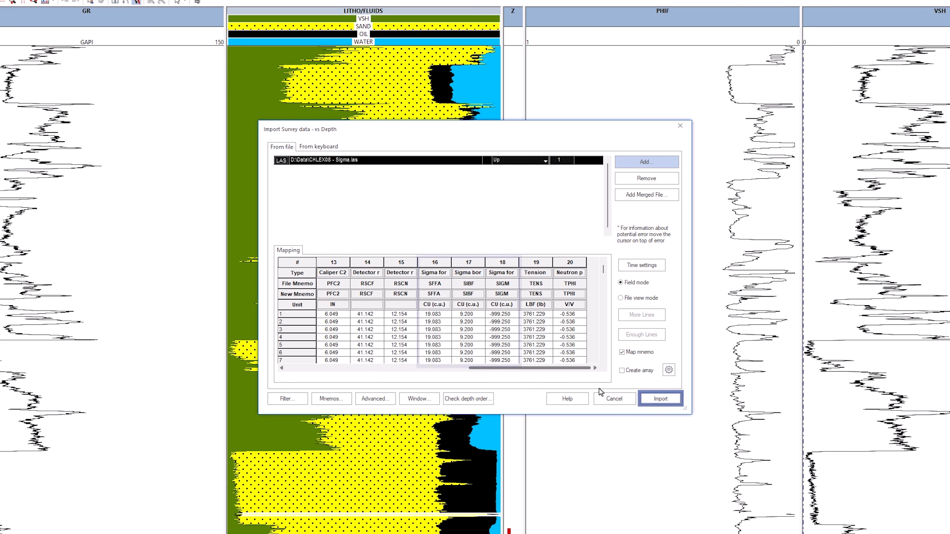
click(657, 402)
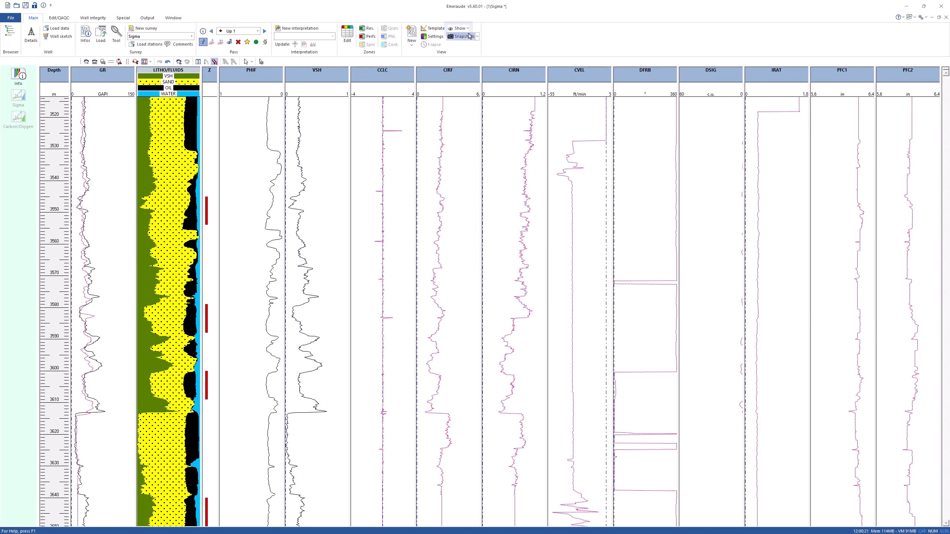
Hide the views from CCL (CCLC) through Caliper (PFC2) in the show/hide views settings
click(460, 28)
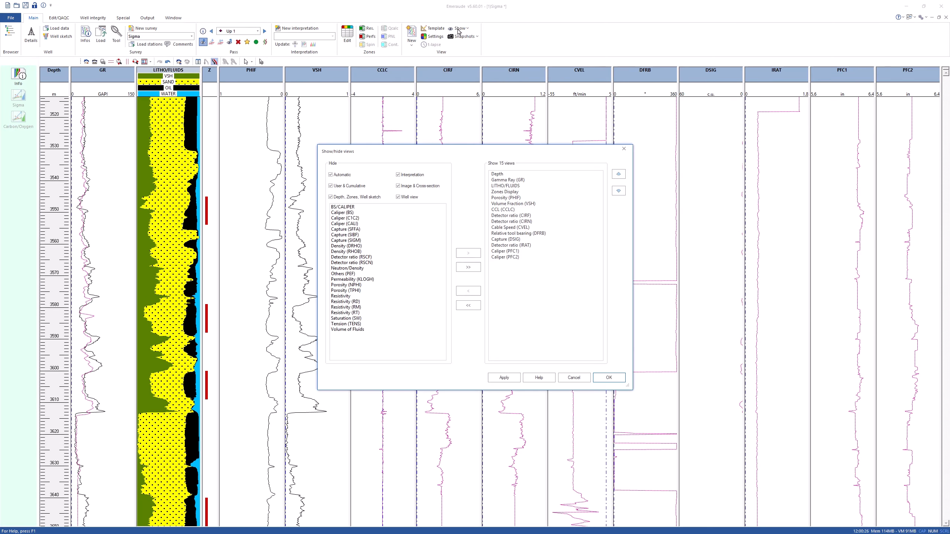
click(523, 209)
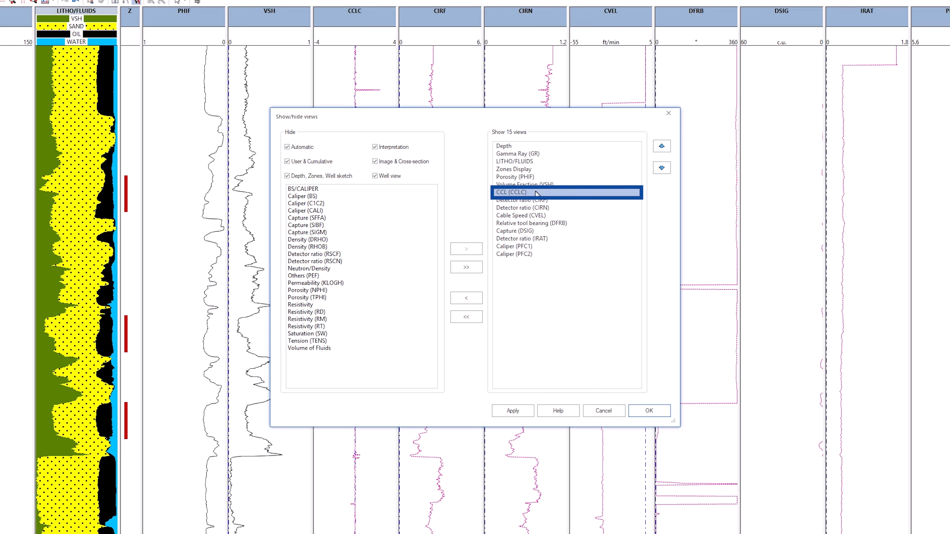
shift+click(515, 254)
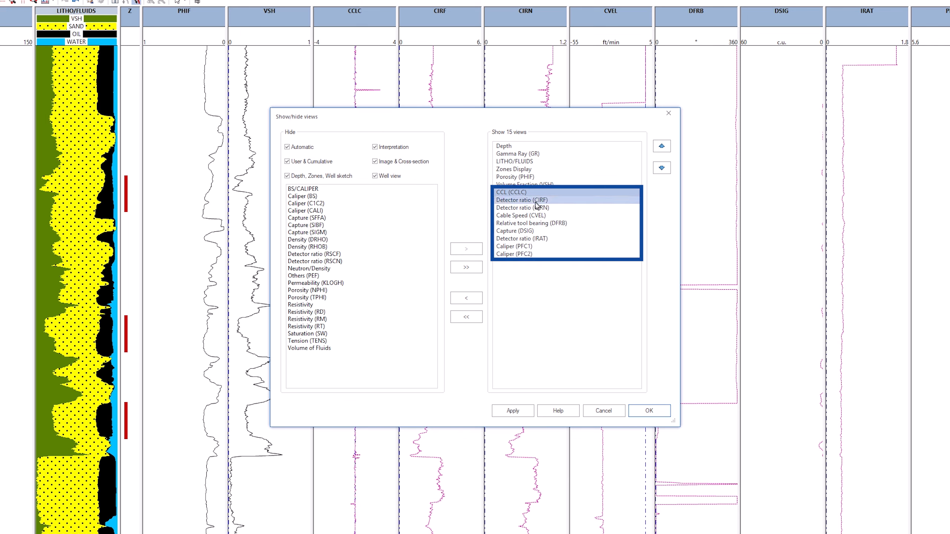
click(466, 298)
Show the Capture (SIGM) and Capture (SIBF) views, placing SIGM above SIBF, and apply
click(329, 254)
shift+click(328, 261)
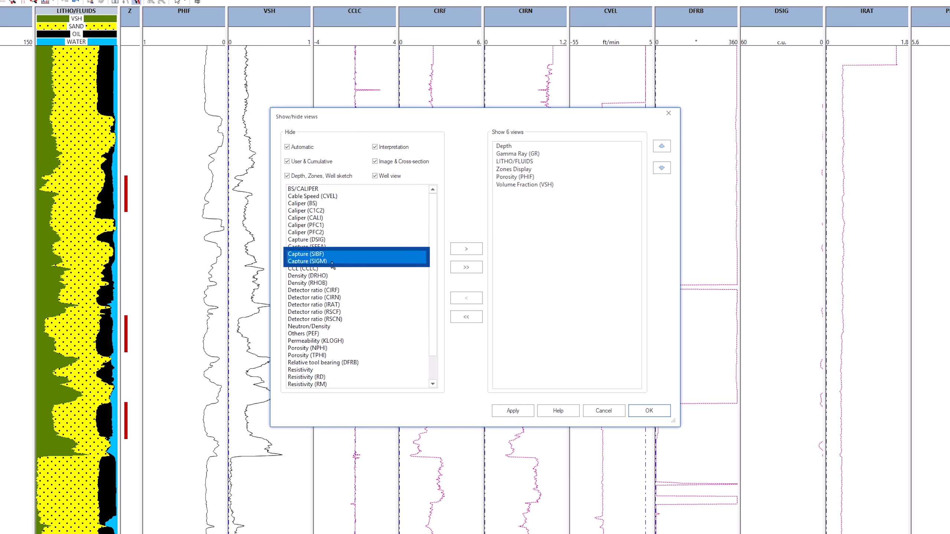
click(466, 249)
click(662, 146)
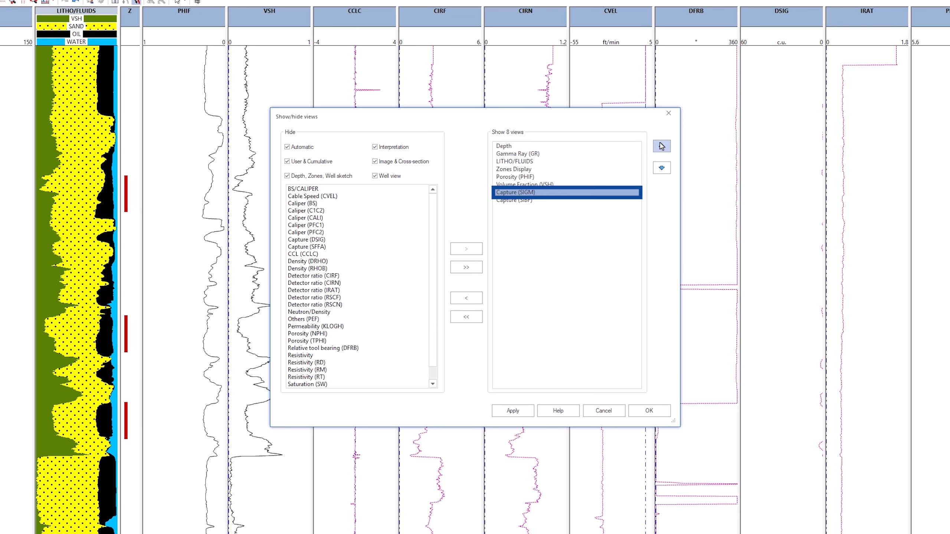
click(657, 412)
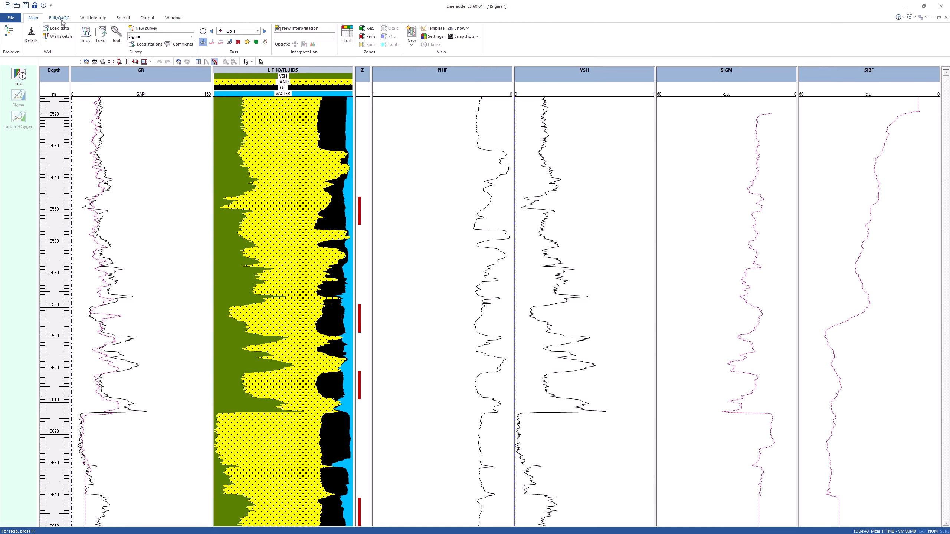
Apply a depth shift to the gamma ray curve in the GR track using picked depths around 3600–3623 m
click(78, 24)
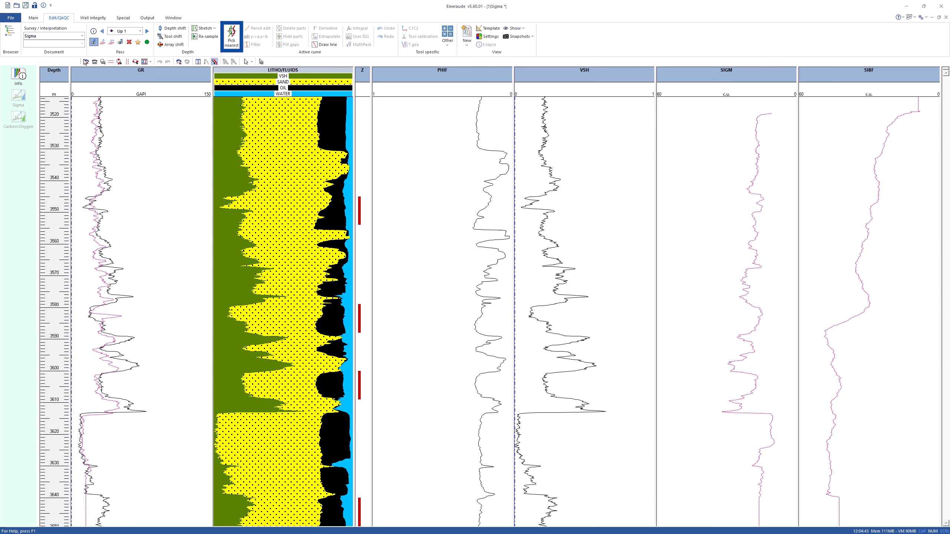
click(231, 38)
click(88, 149)
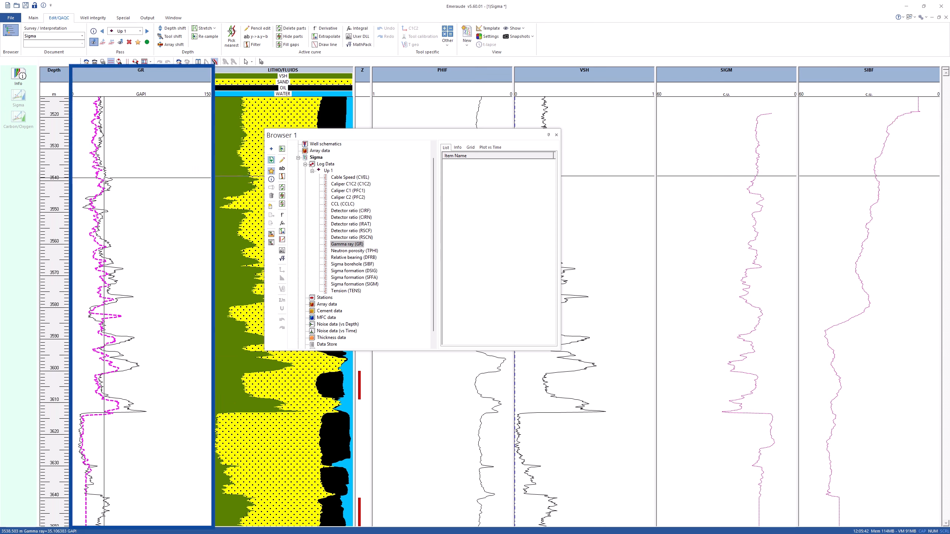
click(153, 365)
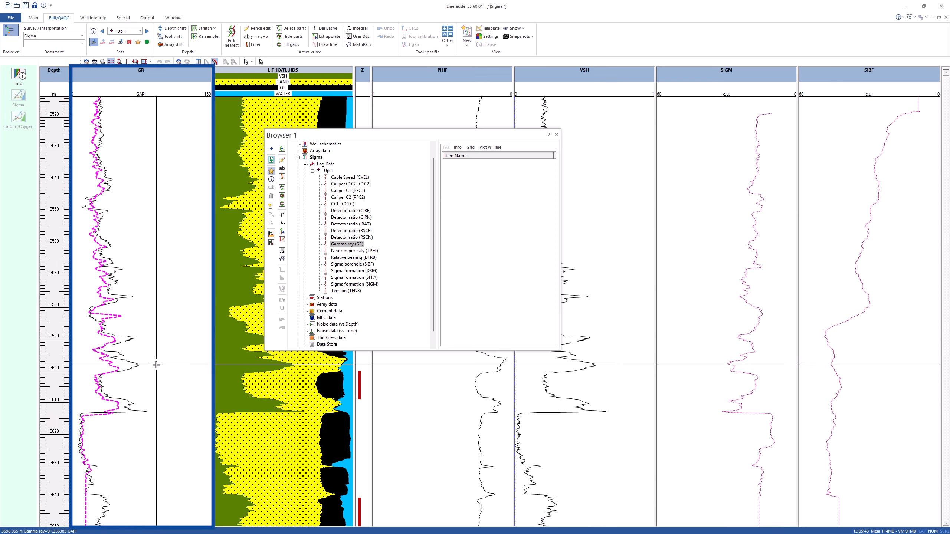
click(151, 449)
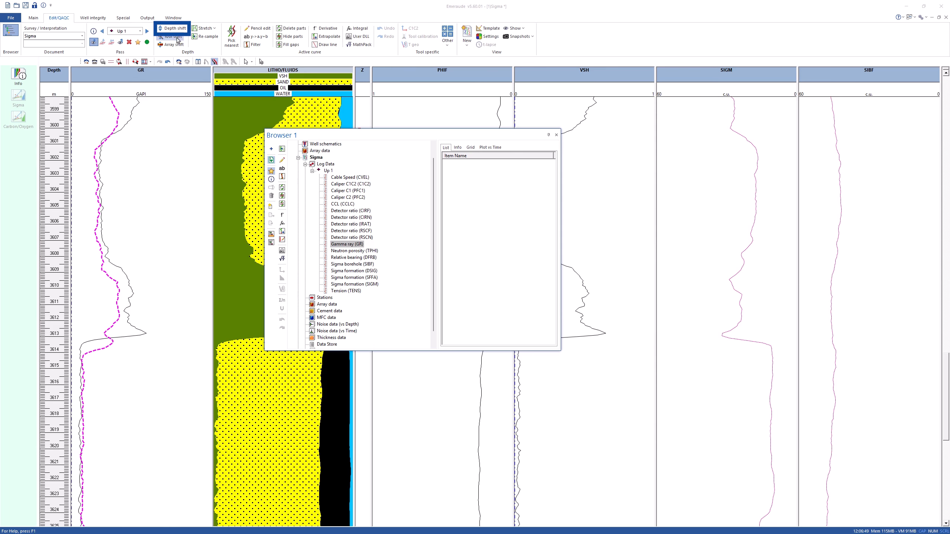
click(176, 29)
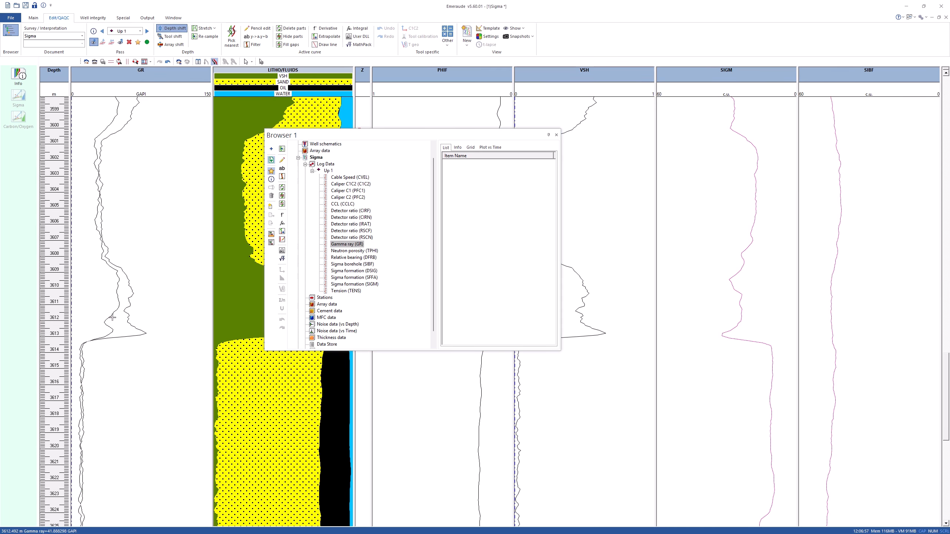
click(557, 135)
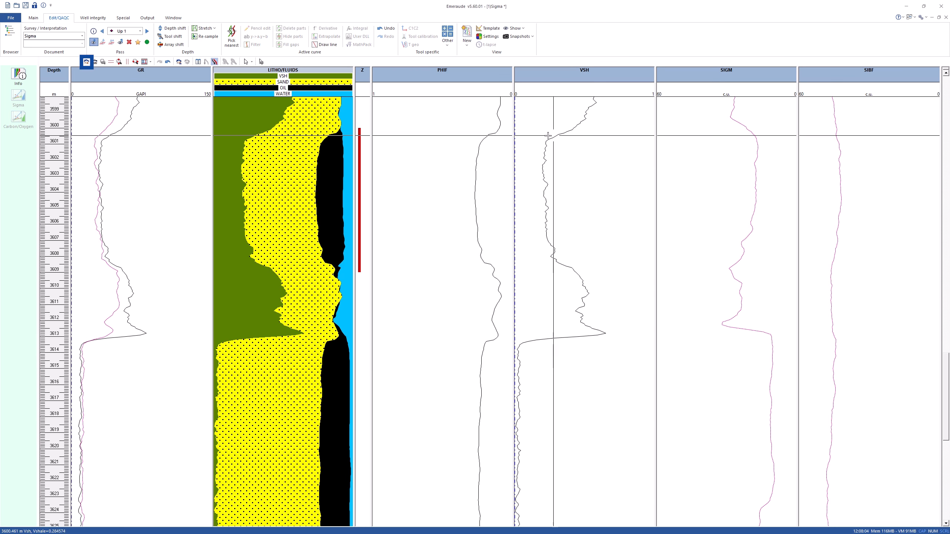
Create a new PNL interpretation with the default settings
click(86, 63)
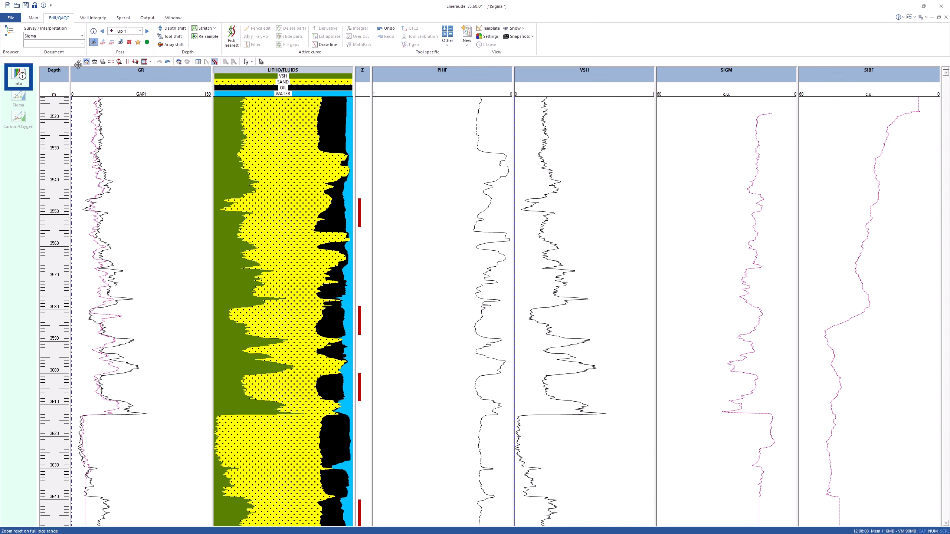
click(24, 80)
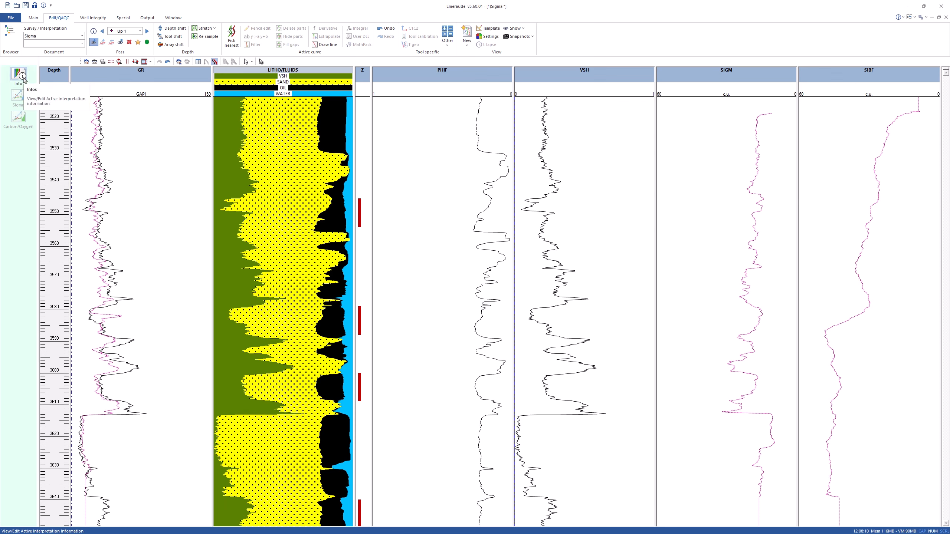
click(172, 133)
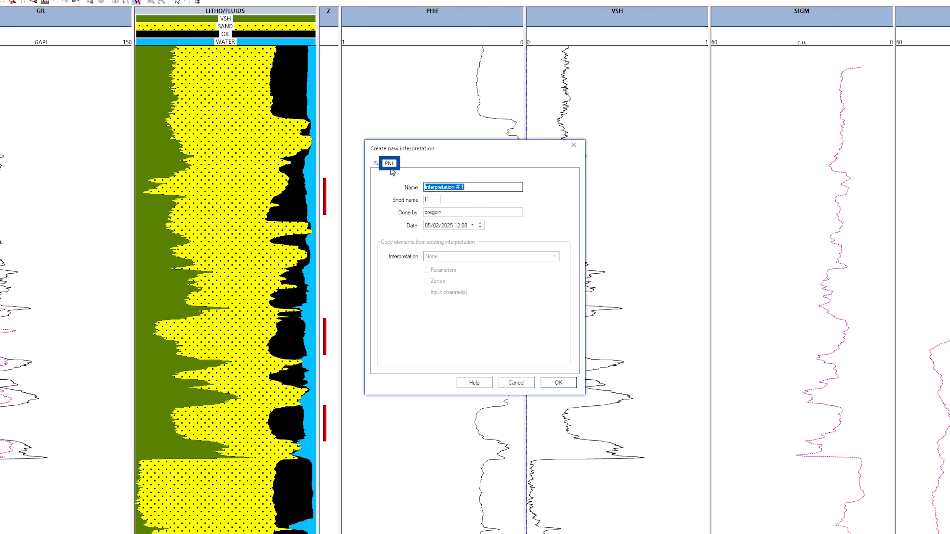
click(556, 385)
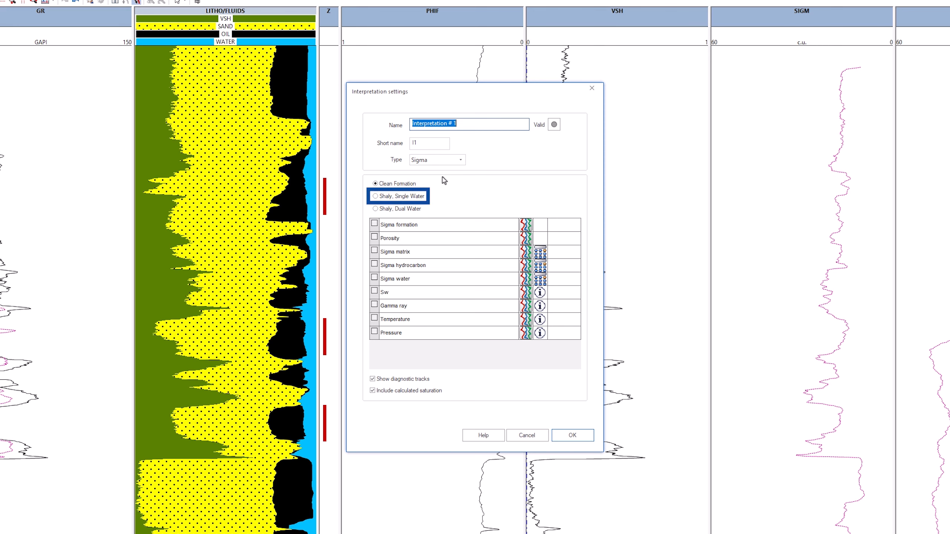
Choose the Shaly, Single Water model and assign the Sigma formation (SIGM) channel from pass Up 1 as Sigma formation input
click(431, 199)
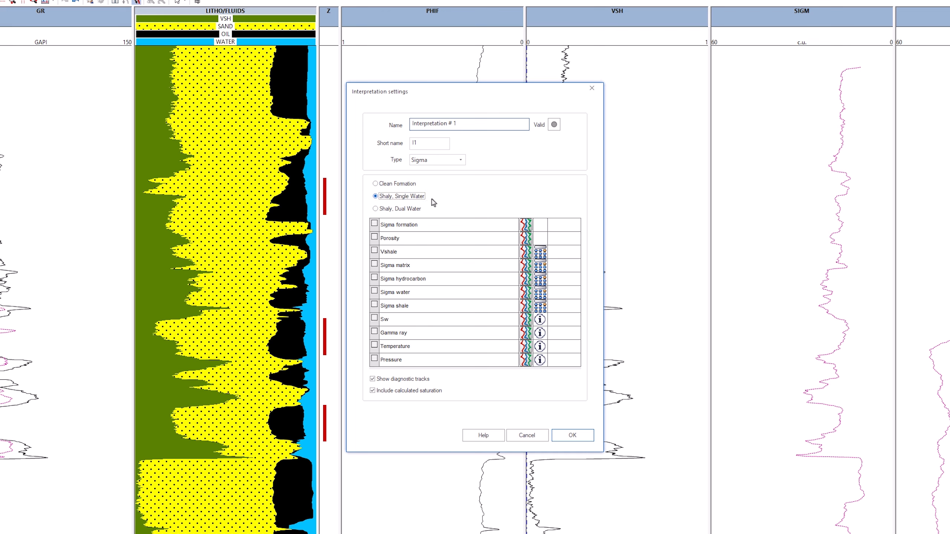
click(525, 225)
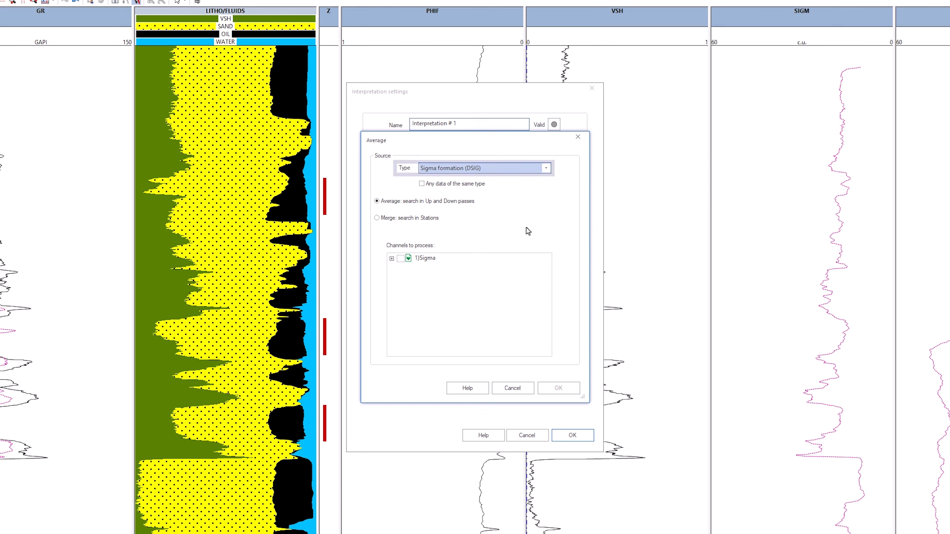
click(546, 169)
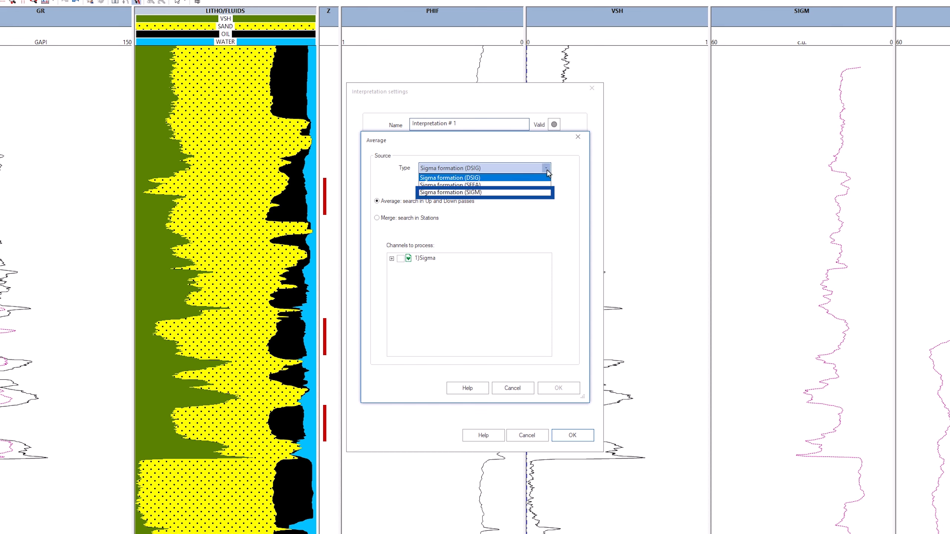
click(511, 196)
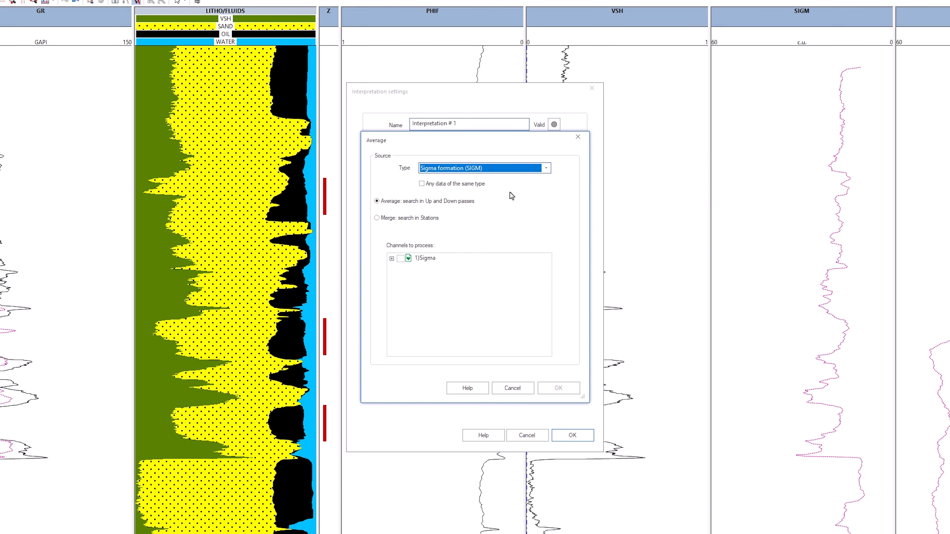
click(391, 259)
click(400, 267)
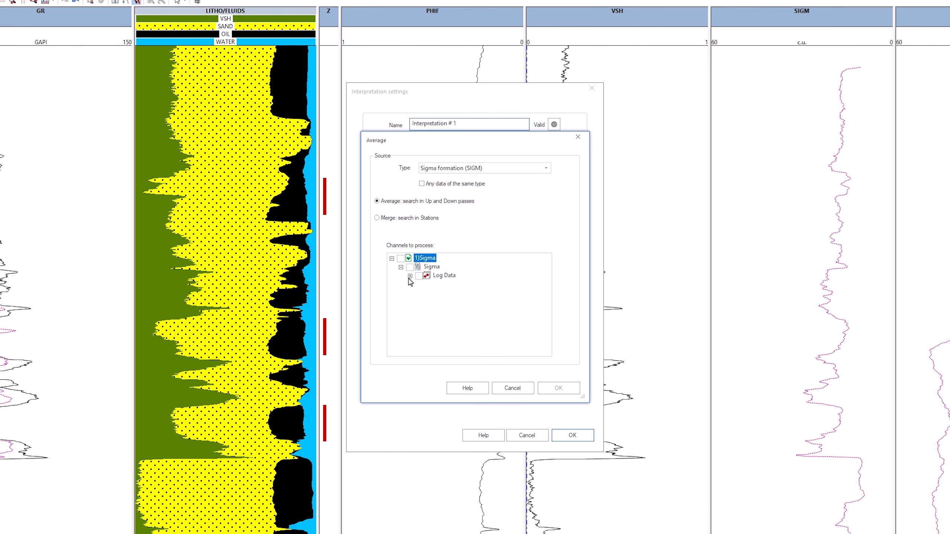
click(410, 276)
click(419, 284)
click(428, 285)
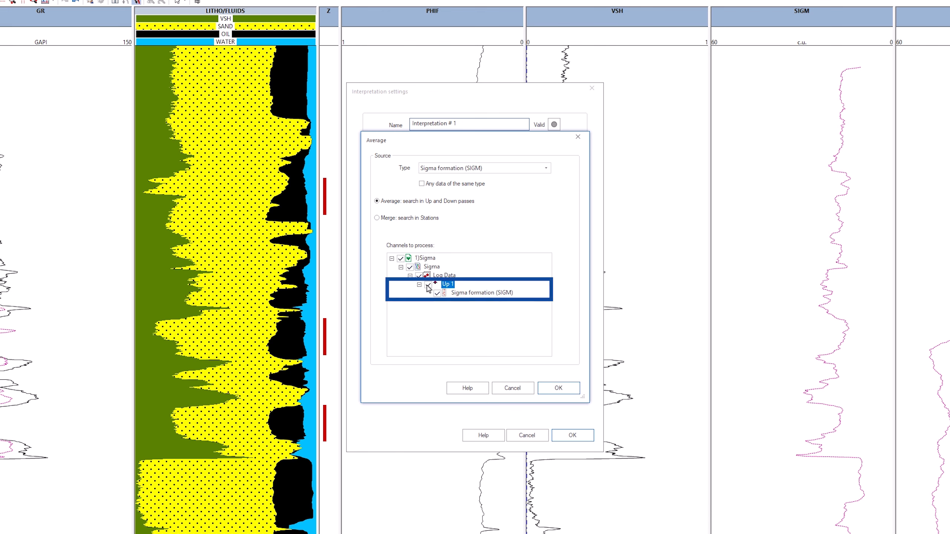
click(558, 388)
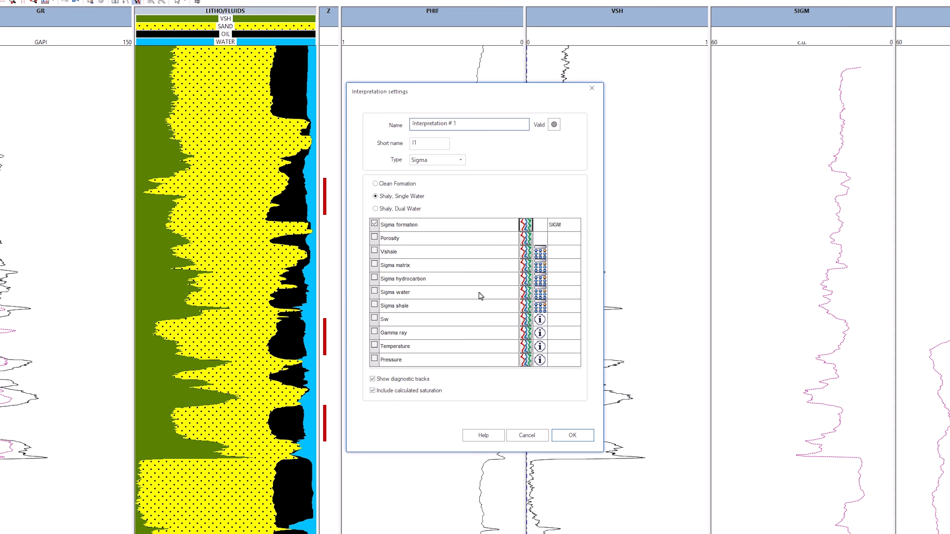
Assign Effective porosity (PHIF) from the general well data as the Porosity input
click(527, 239)
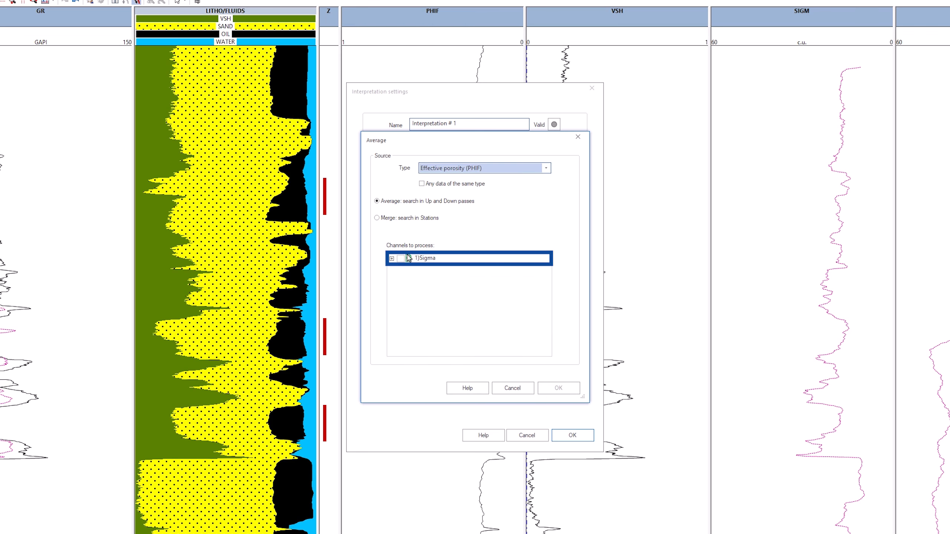
click(391, 258)
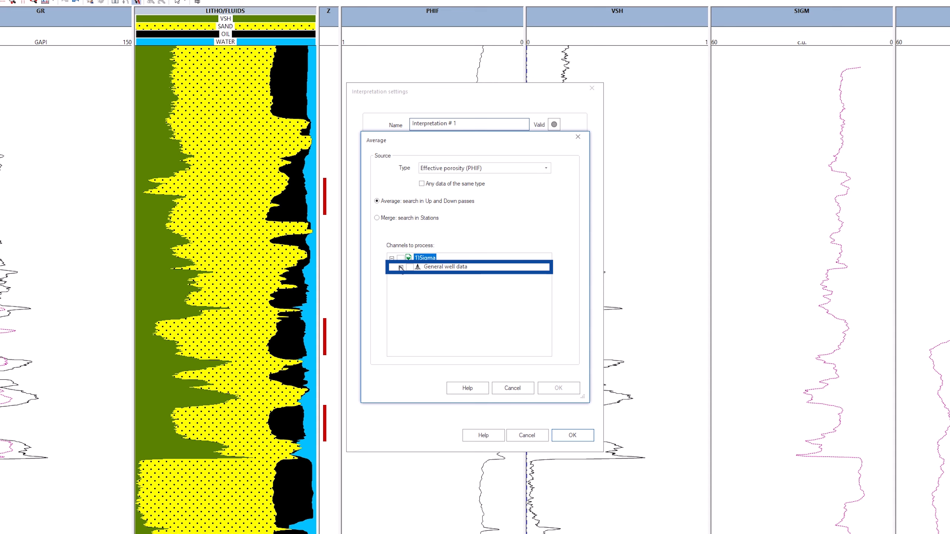
click(401, 267)
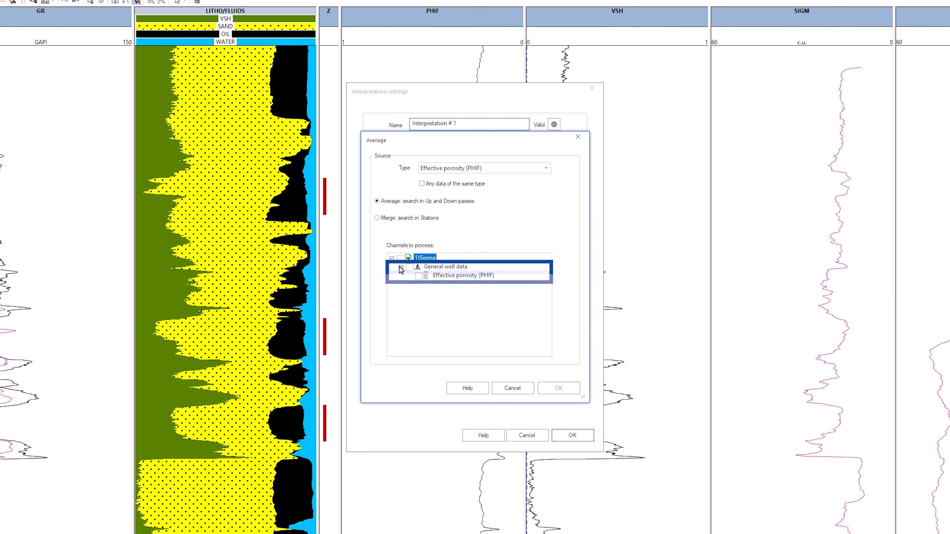
click(419, 276)
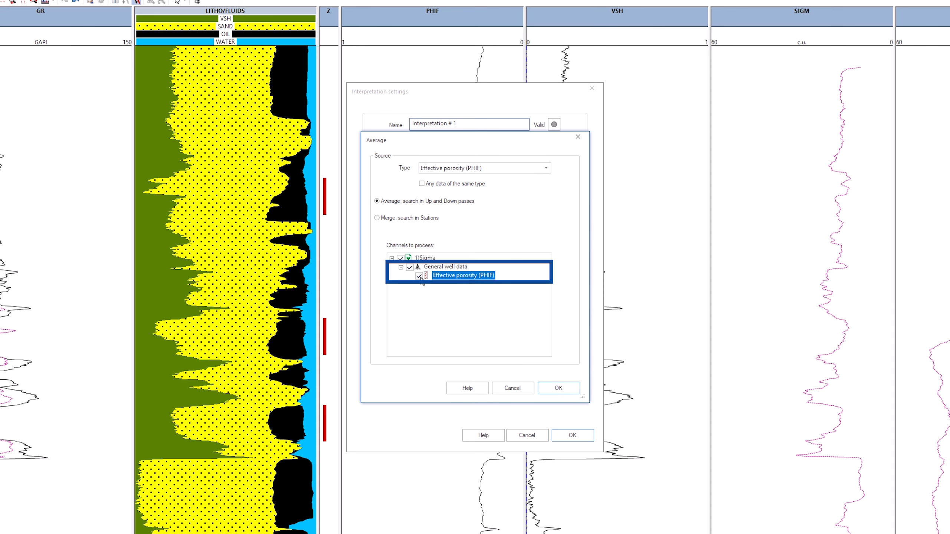
click(559, 388)
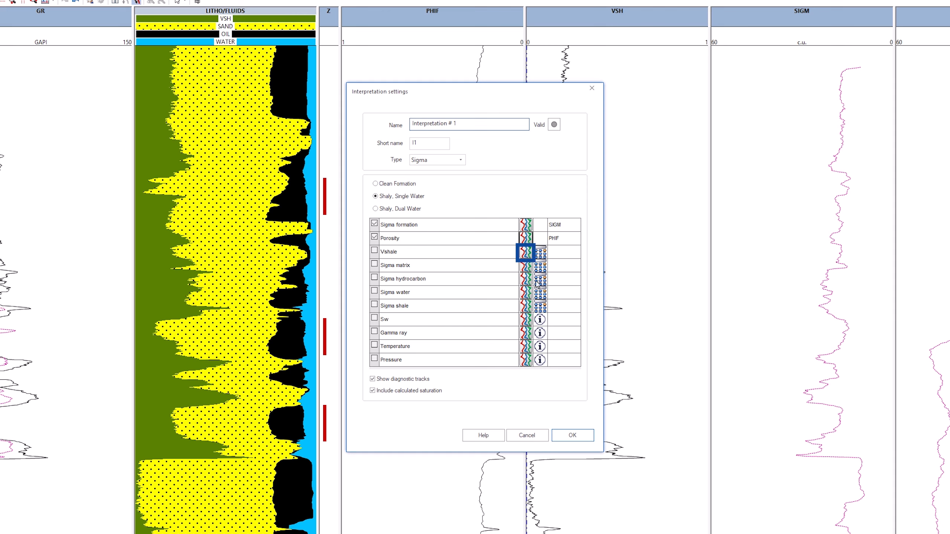
Assign Vsh, Vshale (VSH) from the general well data as the Vshale input
click(528, 258)
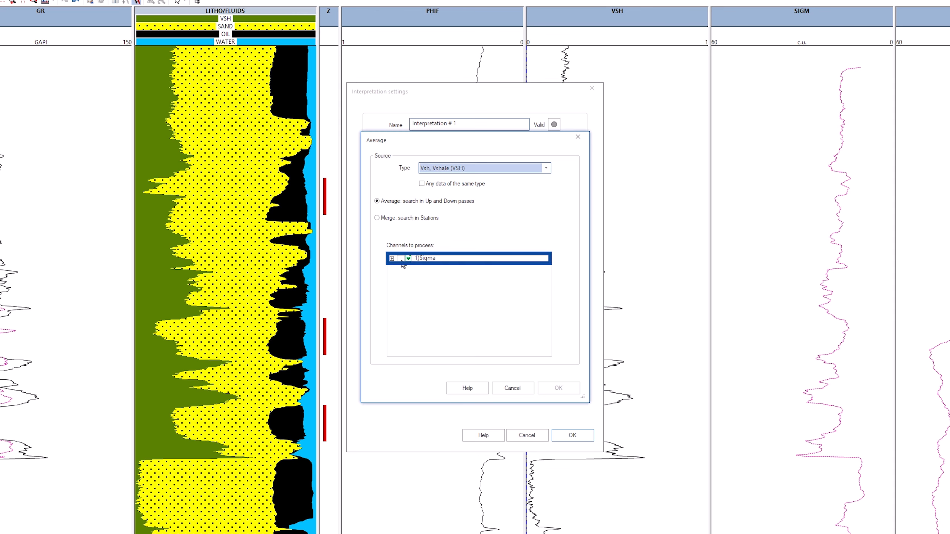
click(419, 276)
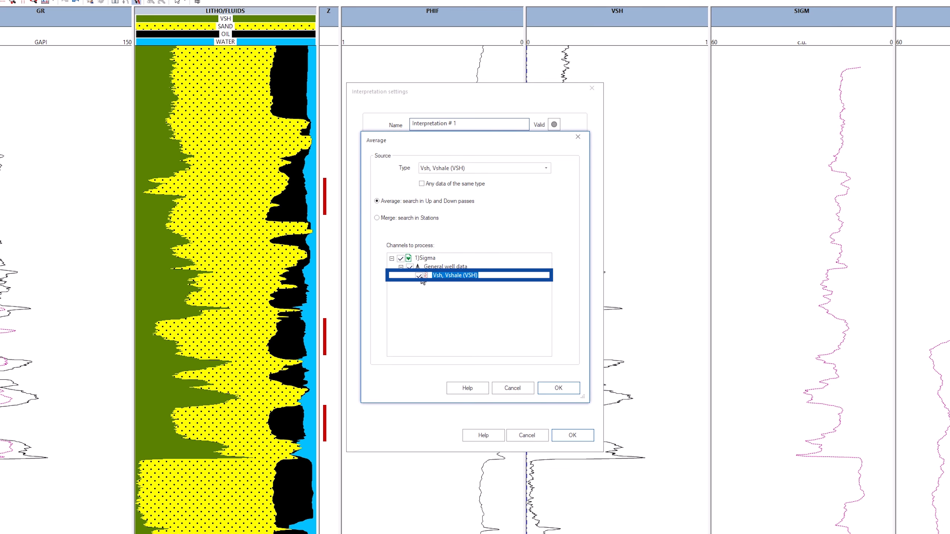
click(558, 387)
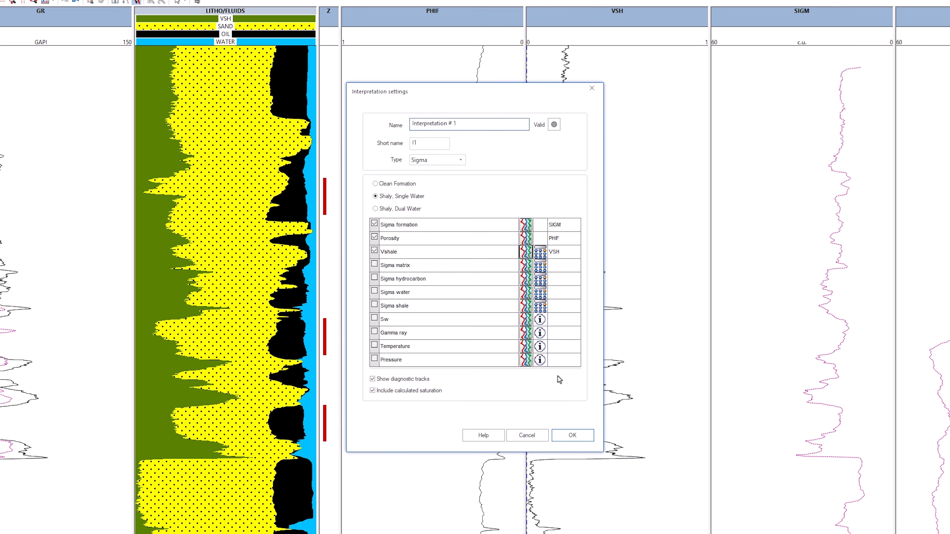
Initialise Sigma matrix at 10 c.u. and compute Sigma hydrocarbon with the default Oil+Gas temperature, pressure and gravity settings
click(542, 266)
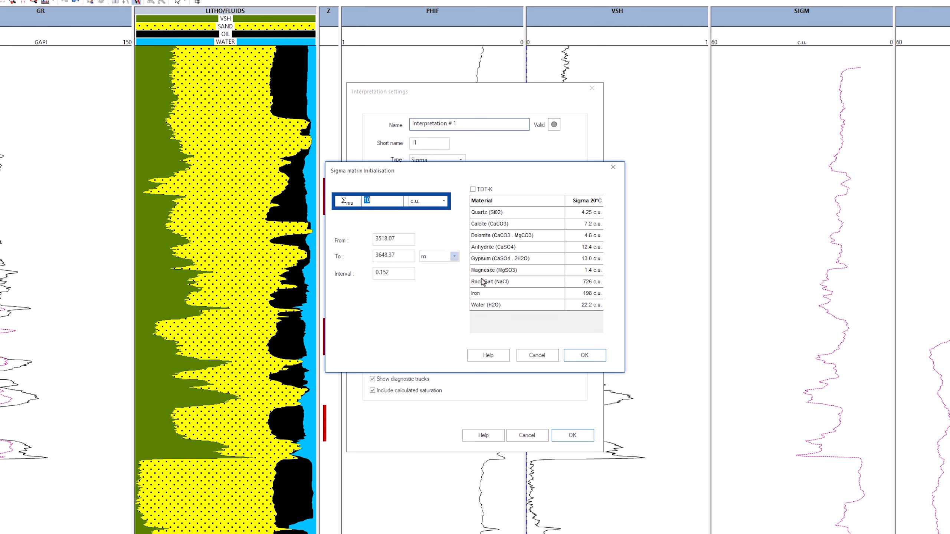
click(585, 355)
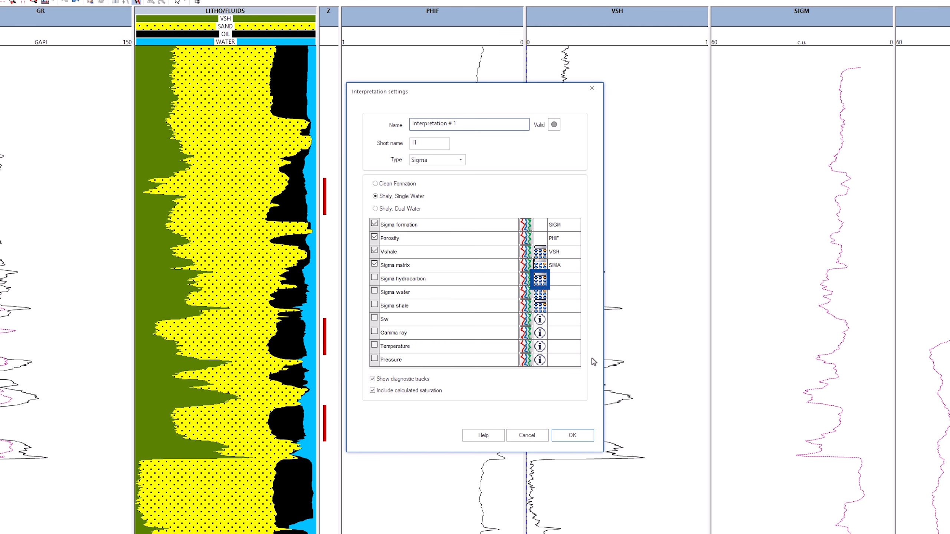
click(540, 280)
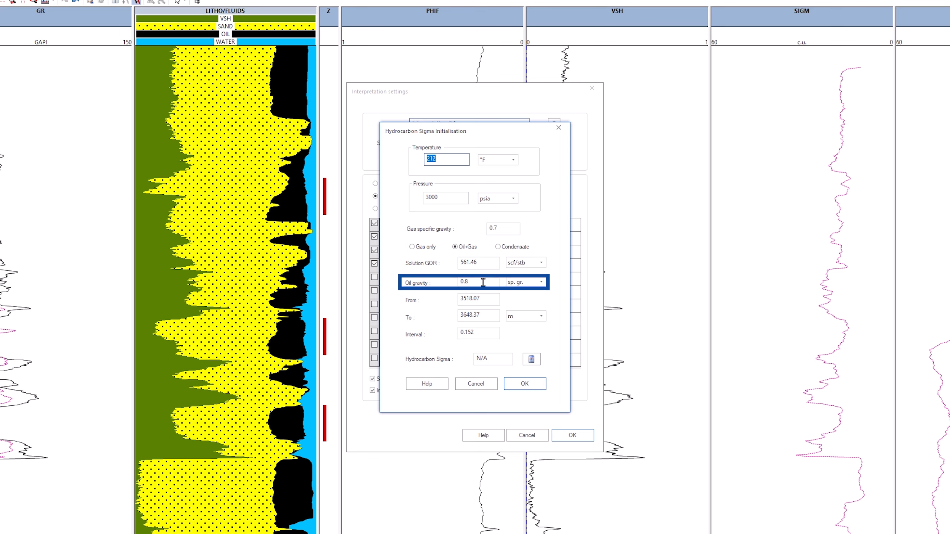
click(532, 360)
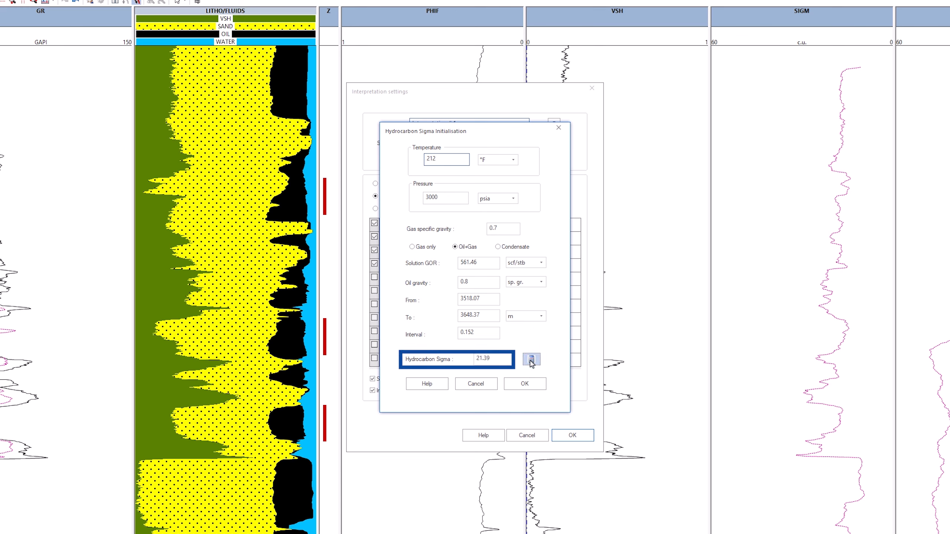
click(529, 384)
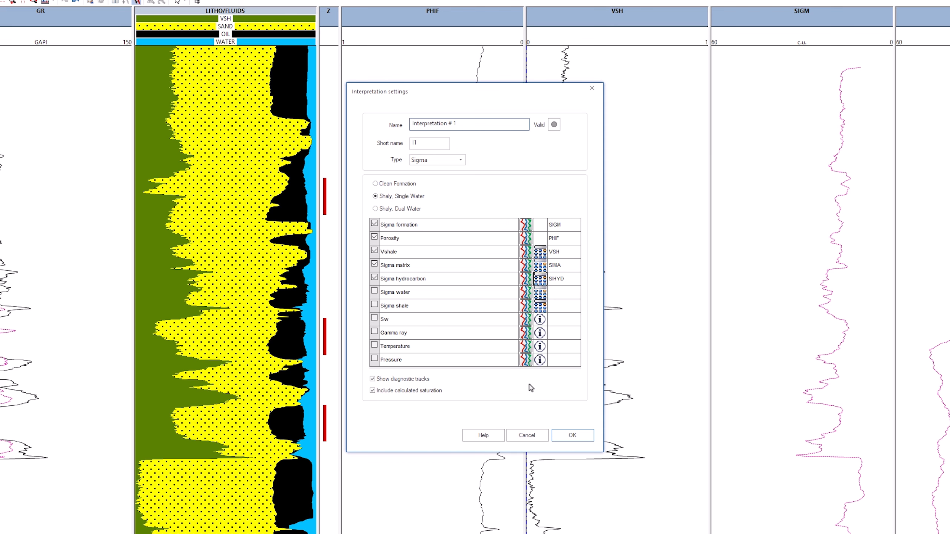
Initialise Sigma water with a salinity of 1.3E+5 ppm and compute its value
click(543, 296)
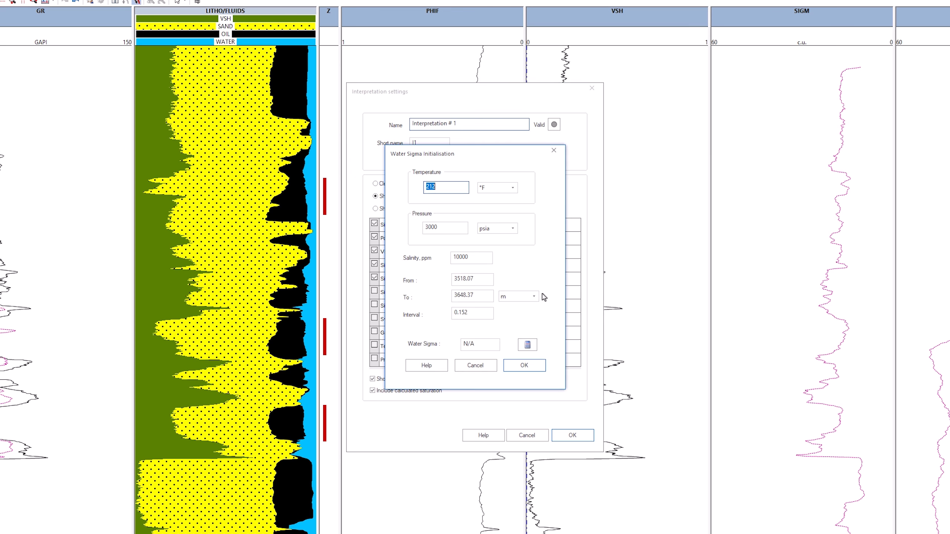
click(476, 258)
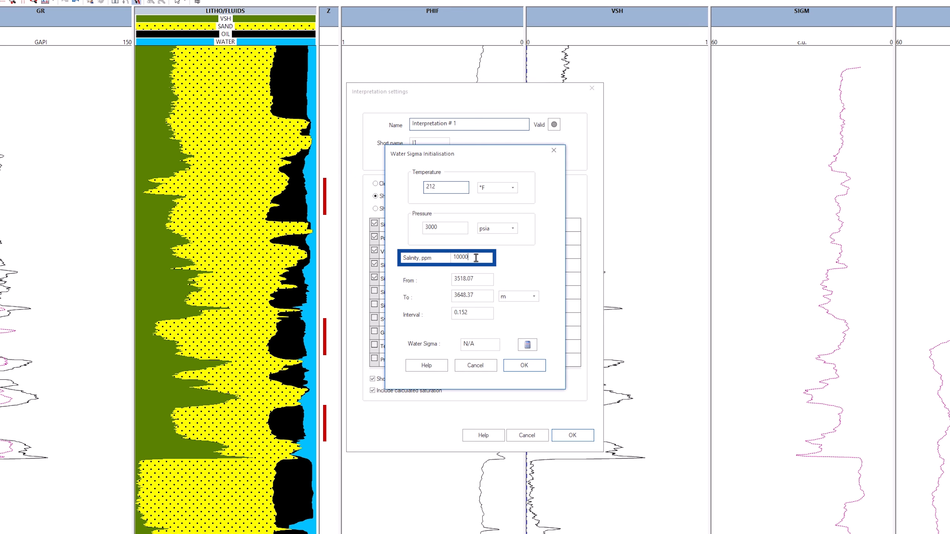
click(456, 257)
text(3)
click(527, 345)
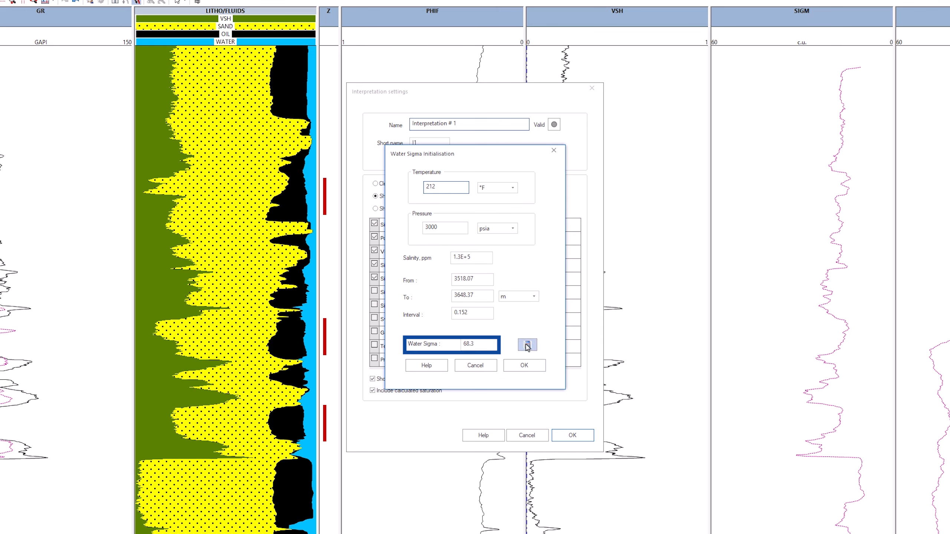
click(524, 365)
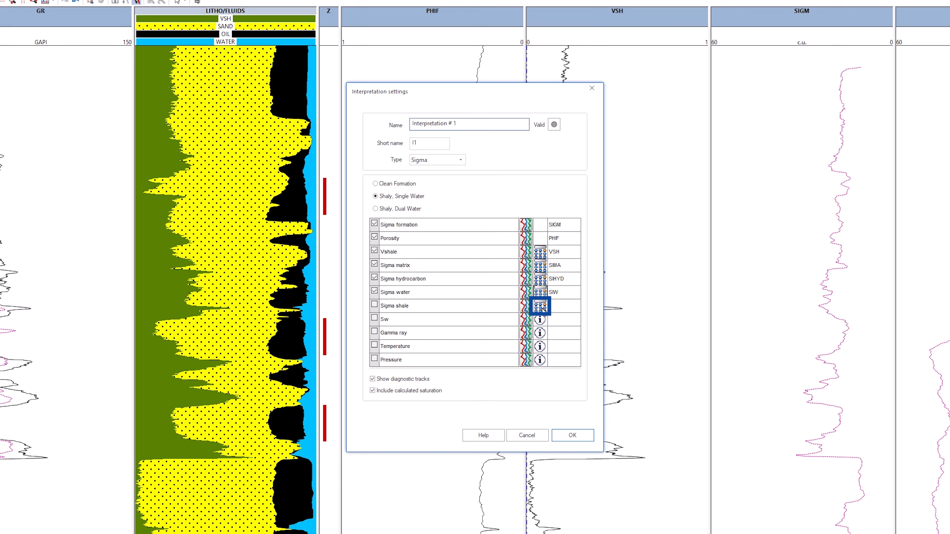
Initialise Sigma shale at 32.15 c.u. and confirm the interpretation settings
click(540, 307)
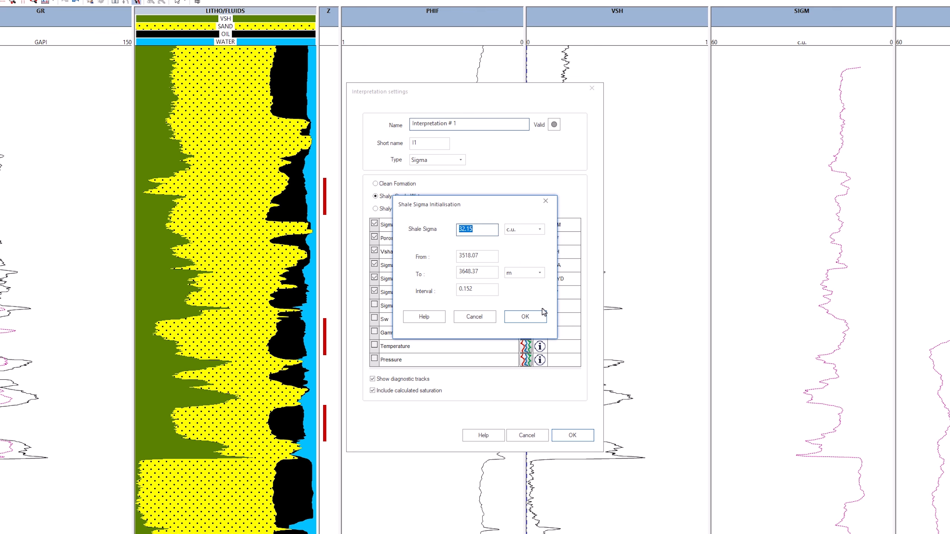
click(537, 317)
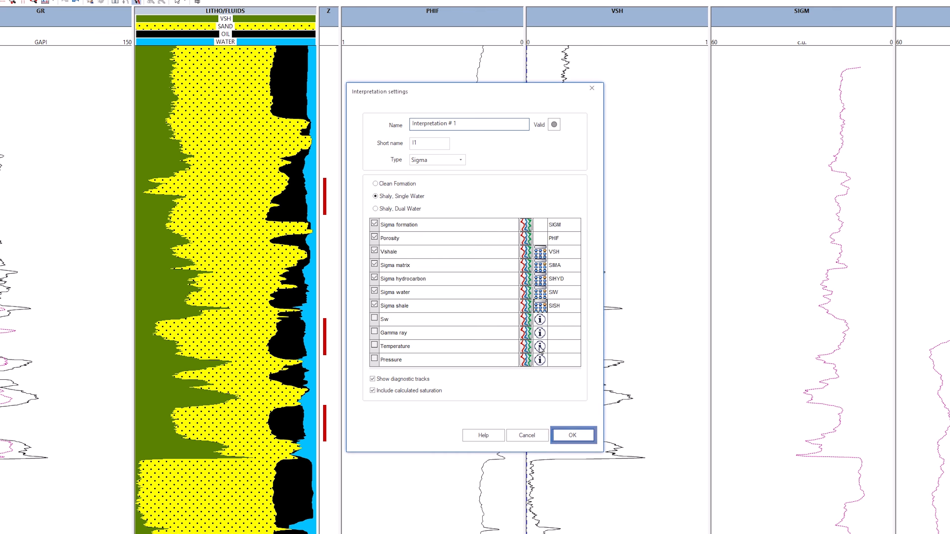
click(560, 437)
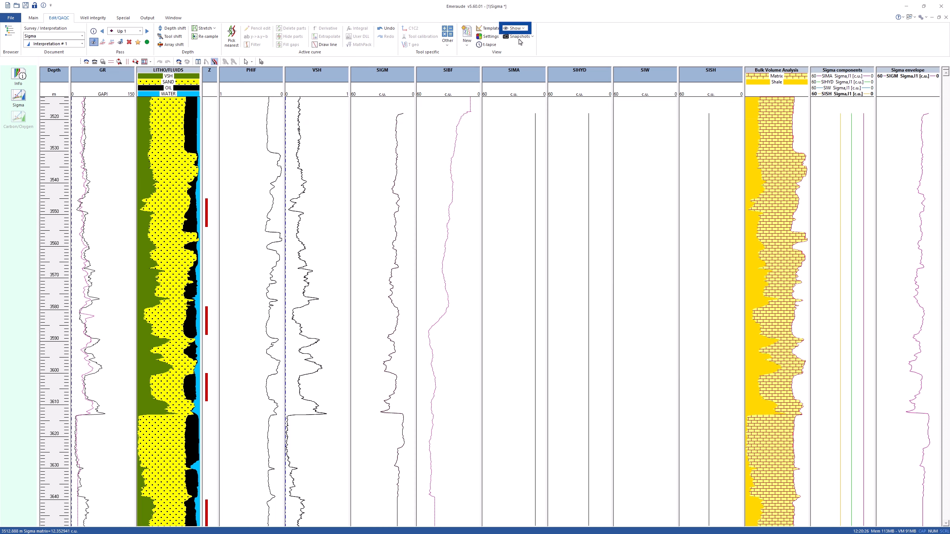
Hide the SIMA, SIHYD, SIW, SISH and Sigma components views from the layout
click(515, 29)
click(531, 208)
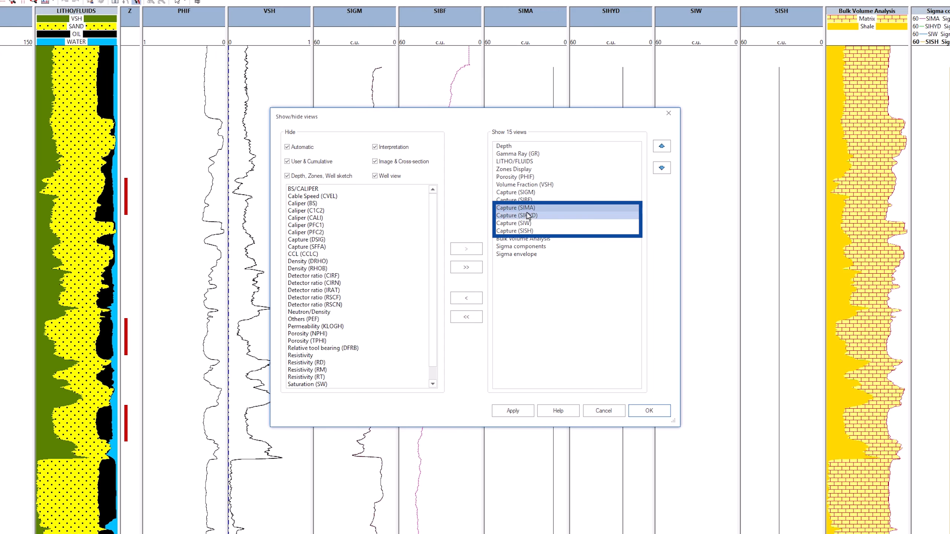
ctrl+click(531, 216)
ctrl+click(533, 223)
ctrl+click(534, 231)
ctrl+click(536, 246)
click(466, 298)
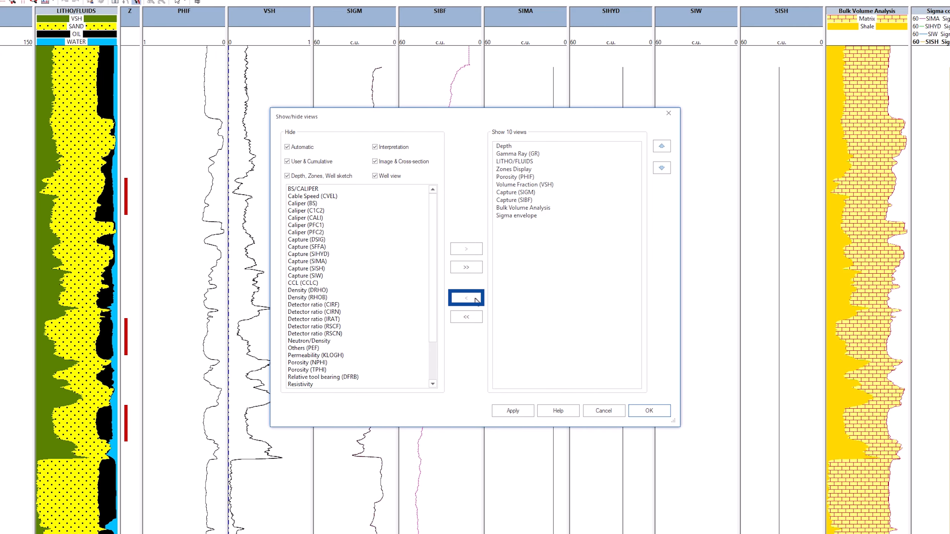
click(649, 411)
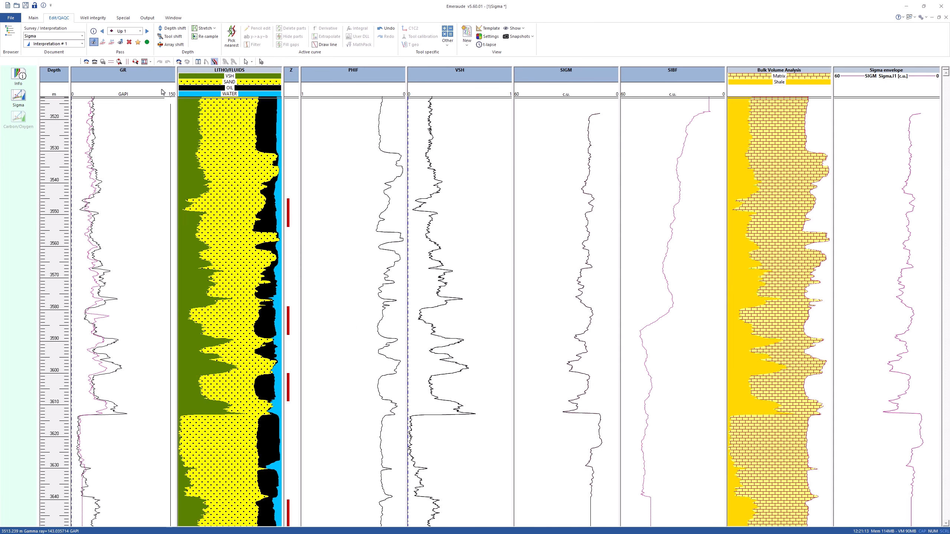
Define two interactive PNL cross-plot zones, about 3520–3607 m and 3613–3639 m
click(197, 61)
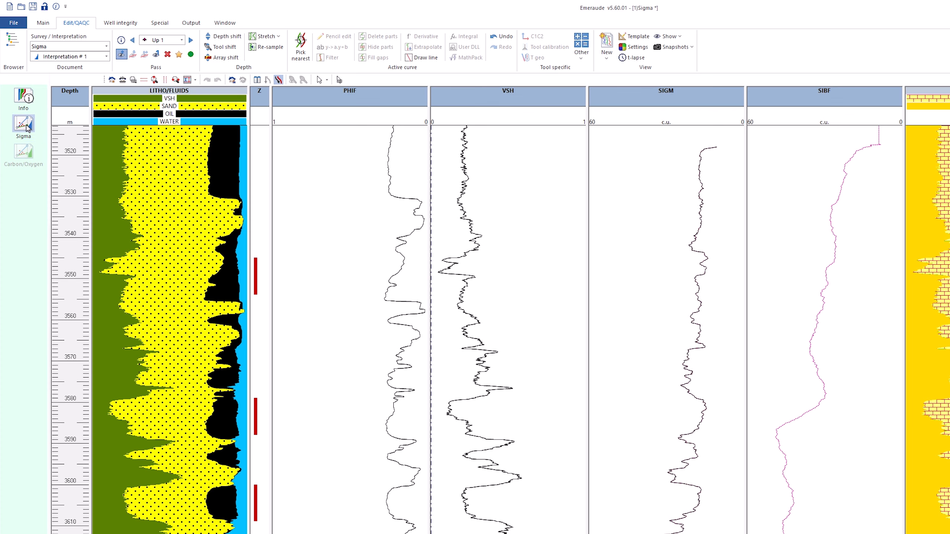
click(45, 23)
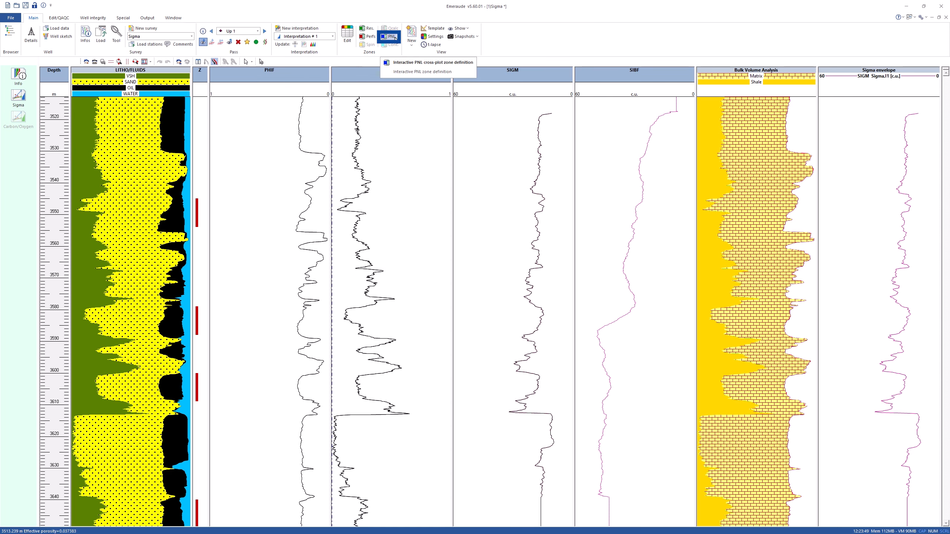
click(395, 37)
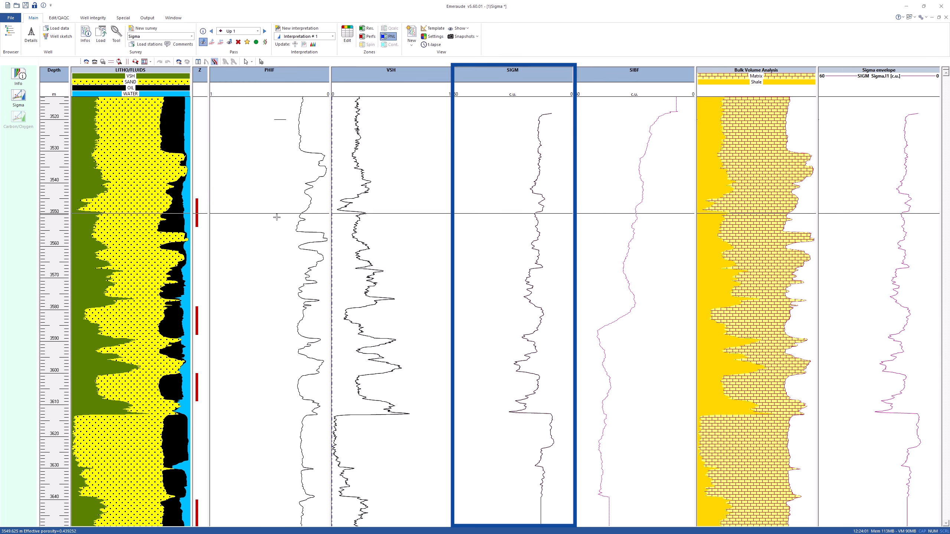
click(266, 395)
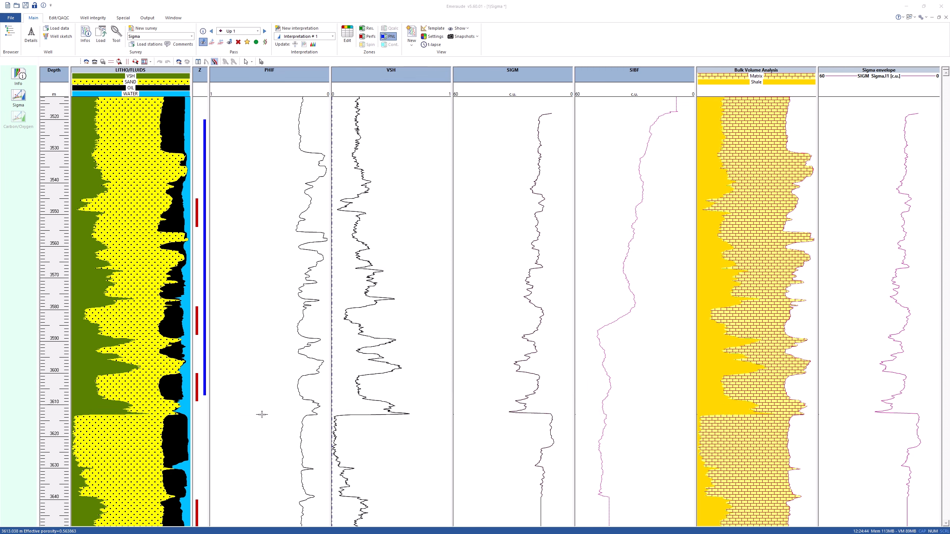
click(250, 495)
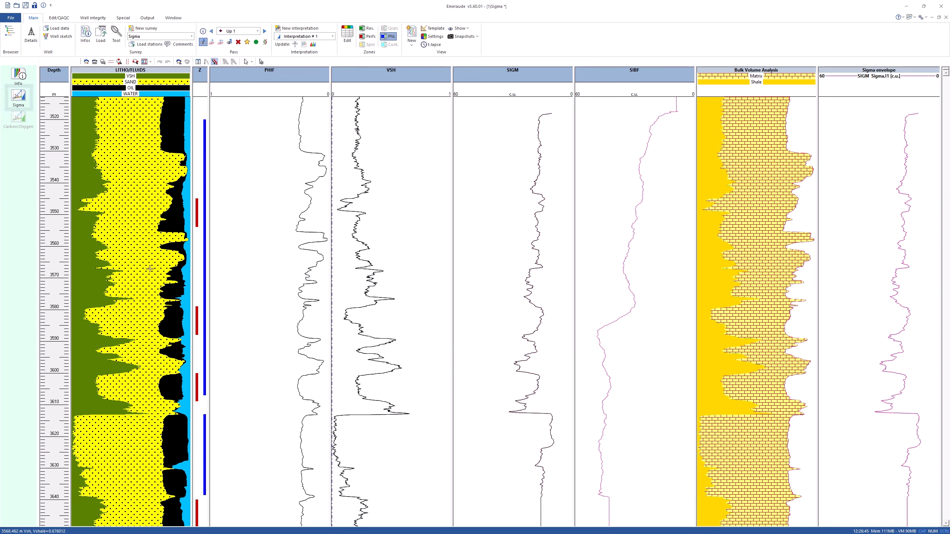
Open the Sigma cross-plot for zone 1 in an enlarged window
click(23, 99)
drag(126, 10, 425, 127)
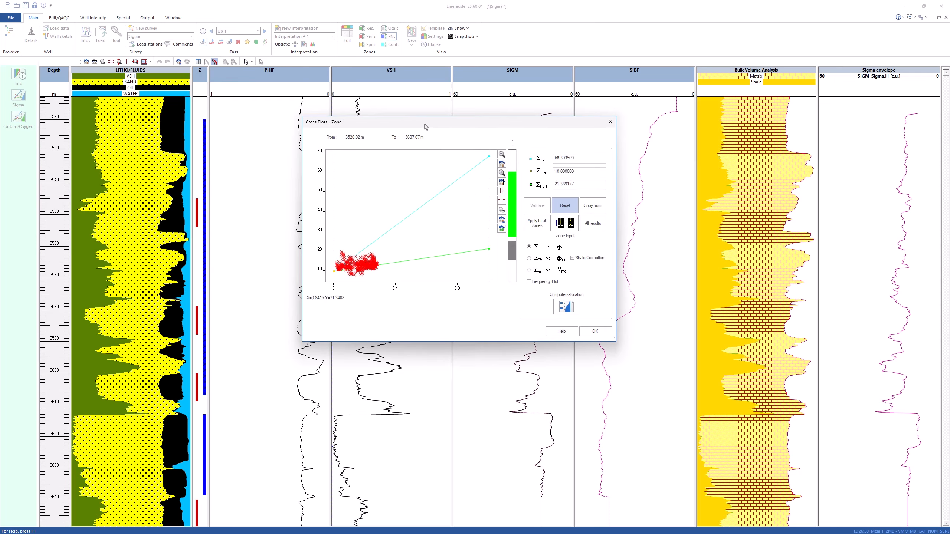
drag(616, 342, 717, 475)
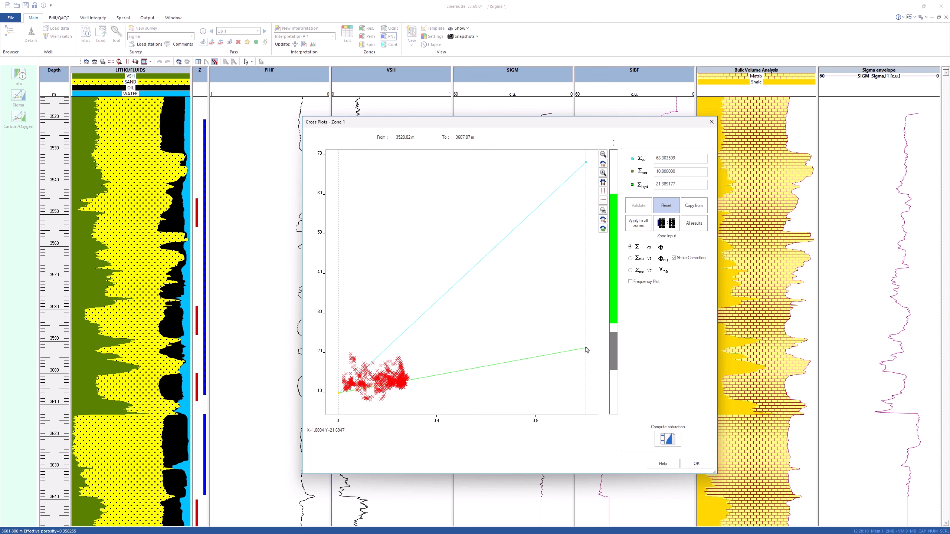
Adjust zone 1's Sigma matrix point on the cross-plot and set it to 10 c.u., validating the change
click(683, 171)
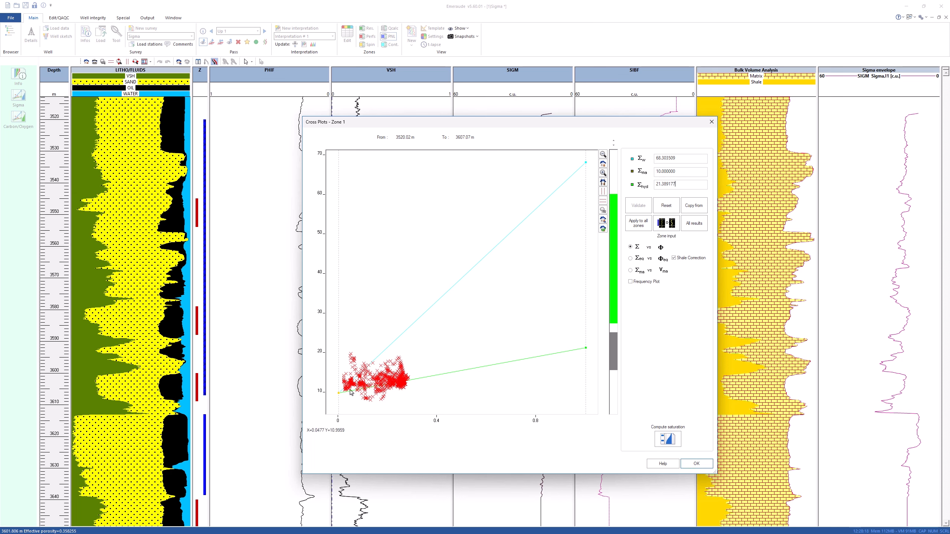
drag(337, 396, 337, 356)
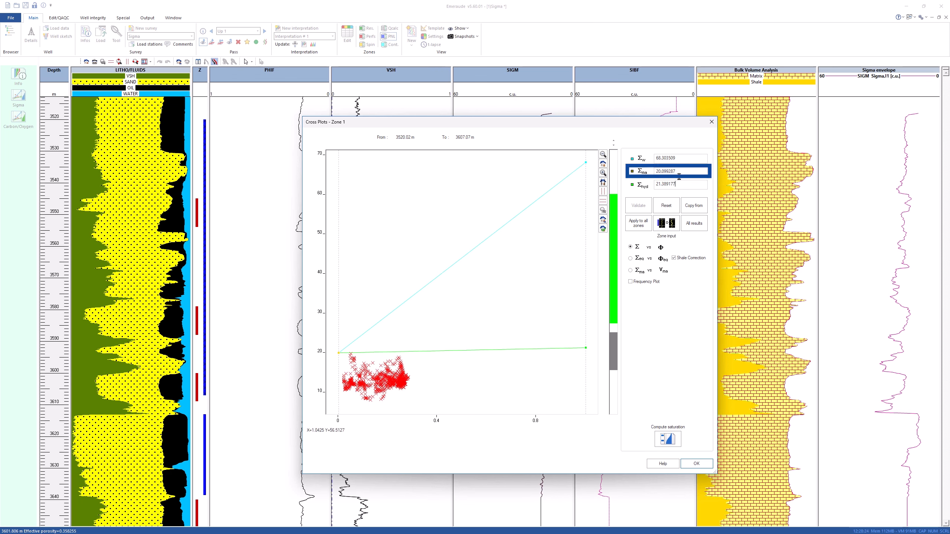
drag(682, 171, 646, 172)
text(10)
click(642, 206)
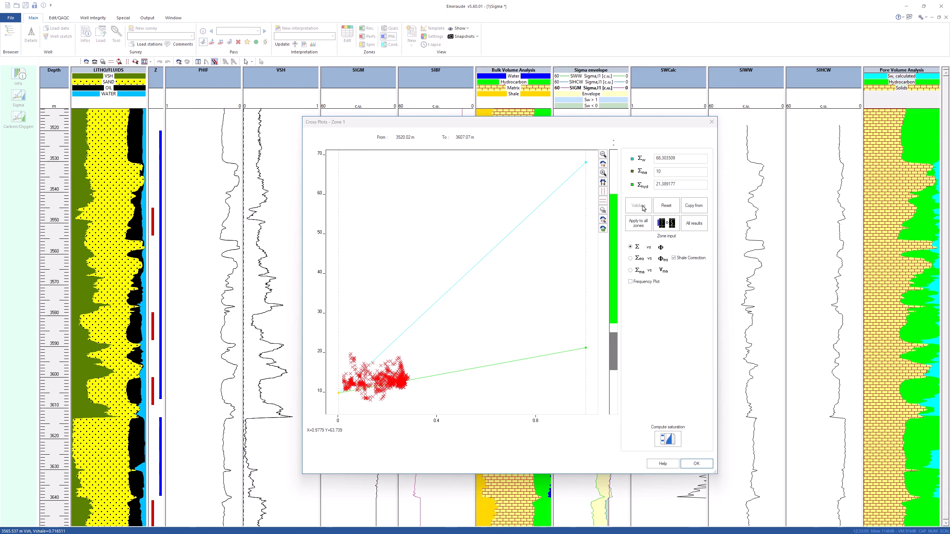
Set zone 1's Sigma matrix to 7 c.u. and validate it
drag(448, 121, 275, 125)
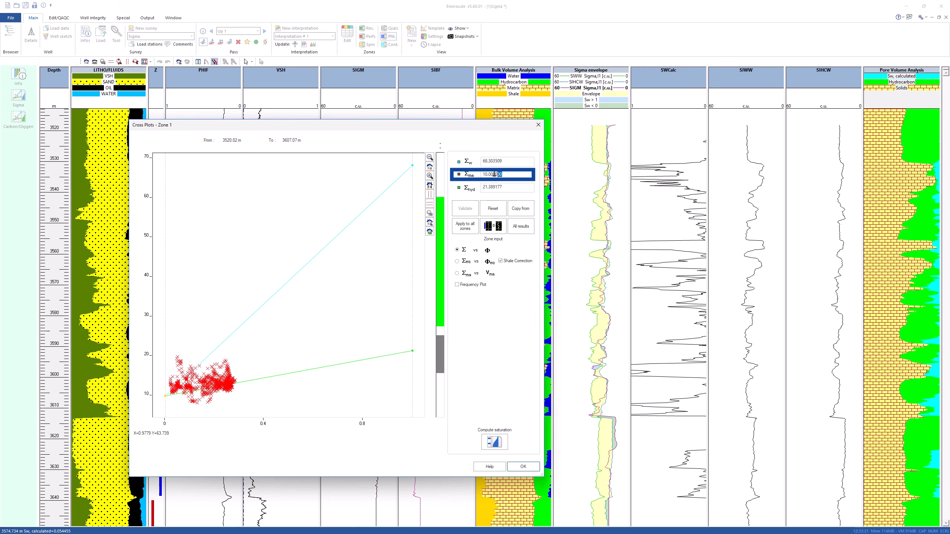
drag(503, 175, 481, 174)
text(7)
click(465, 208)
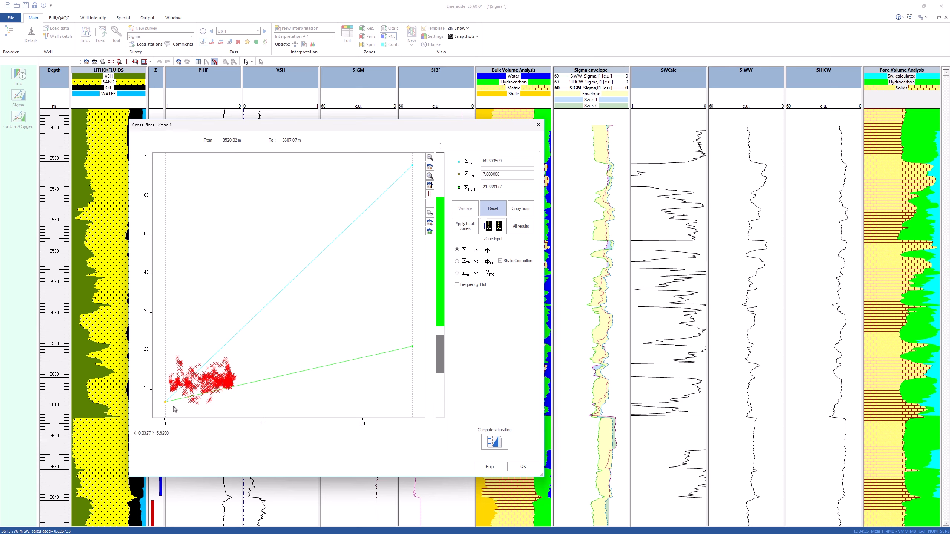
Switch to zone 2 and set its Sigma matrix to 6 c.u., then validate
click(441, 360)
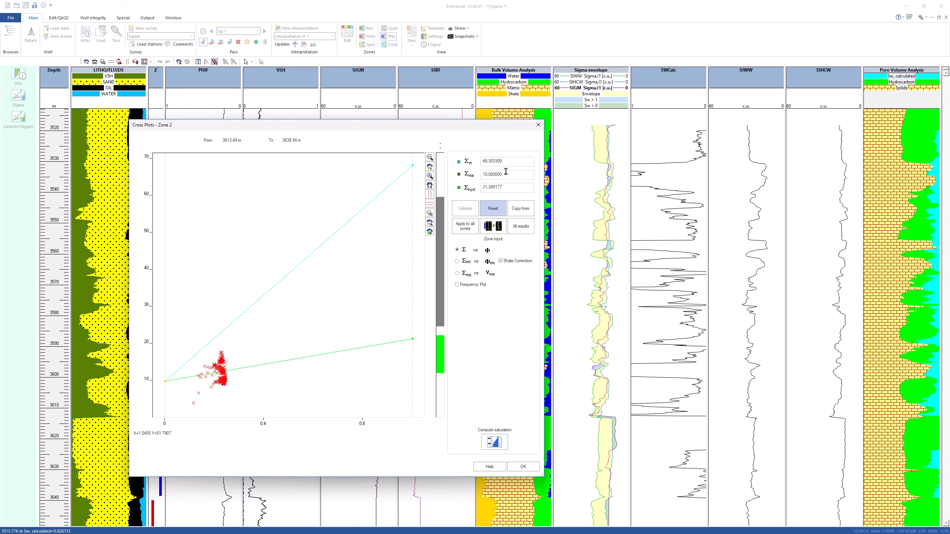
click(470, 174)
text(6)
click(470, 209)
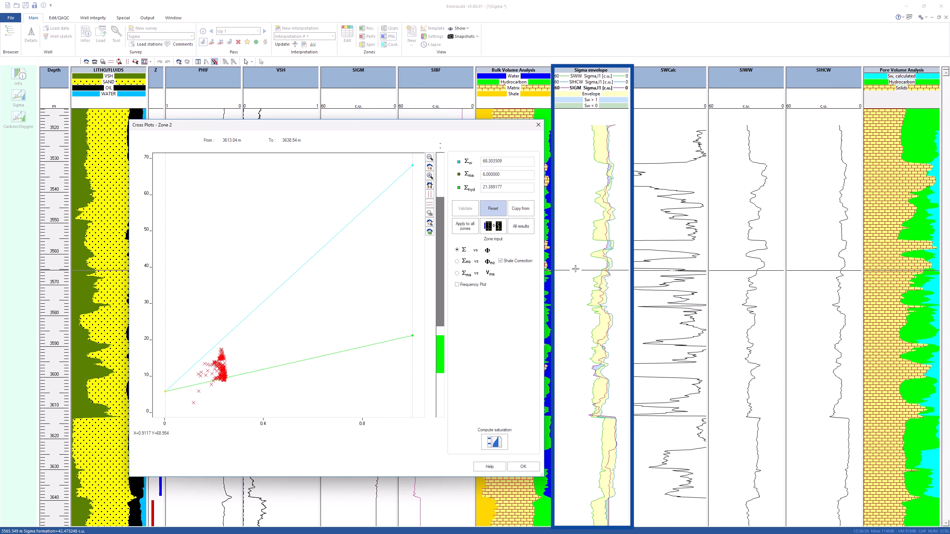
Set Sigma shale to 29 c.u. for both zones in the all-results table
click(520, 227)
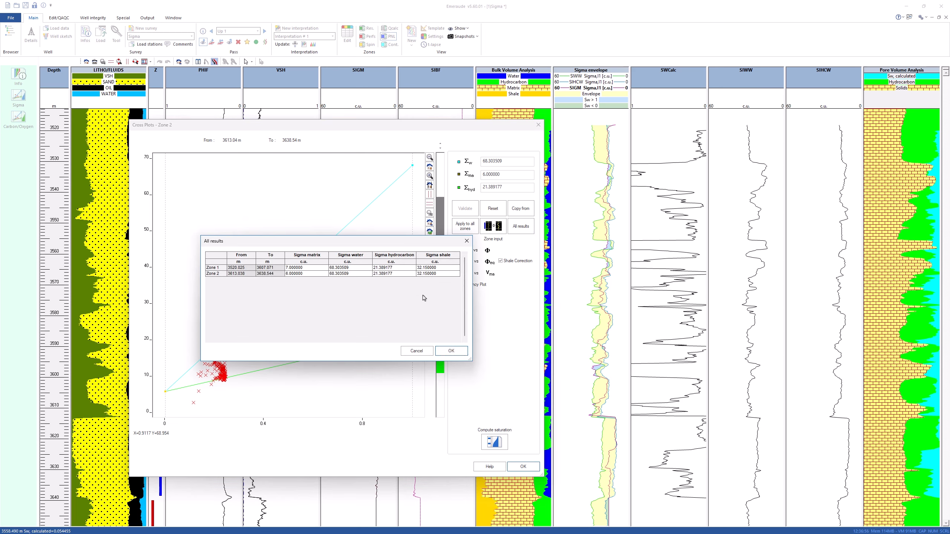
double_click(436, 267)
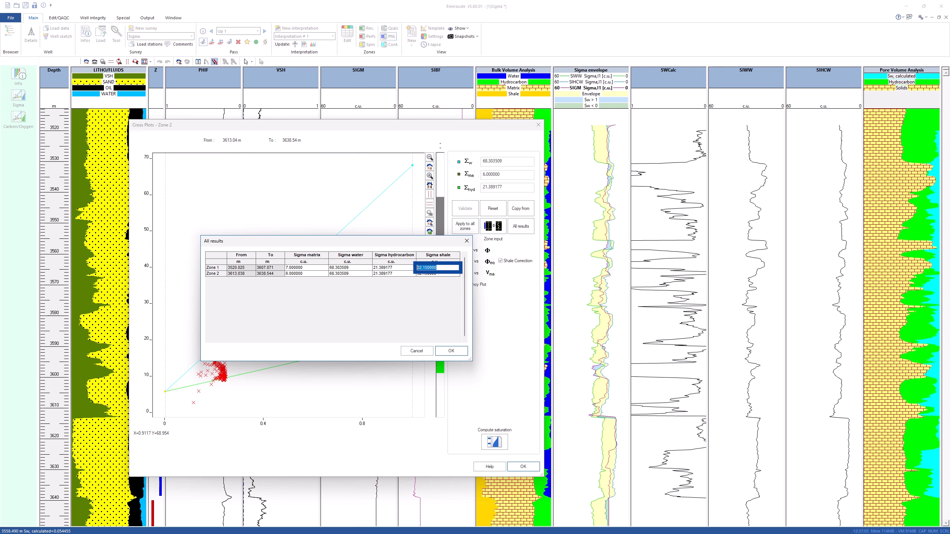
click(433, 273)
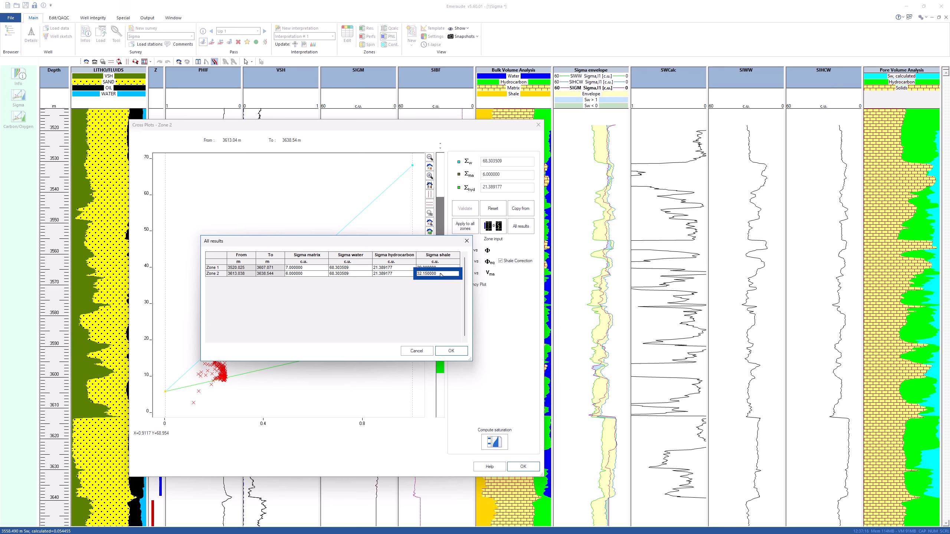
click(433, 273)
double_click(433, 274)
text(28)
click(450, 351)
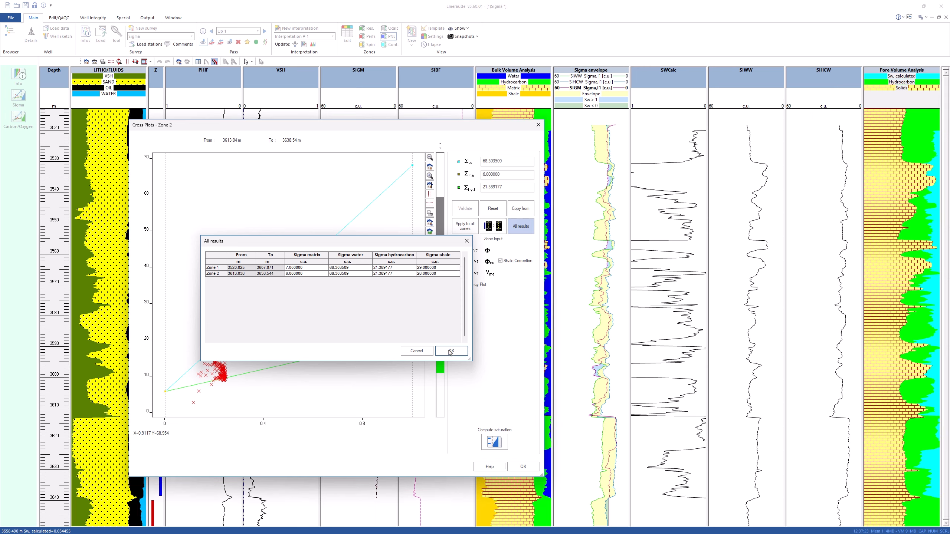
click(450, 353)
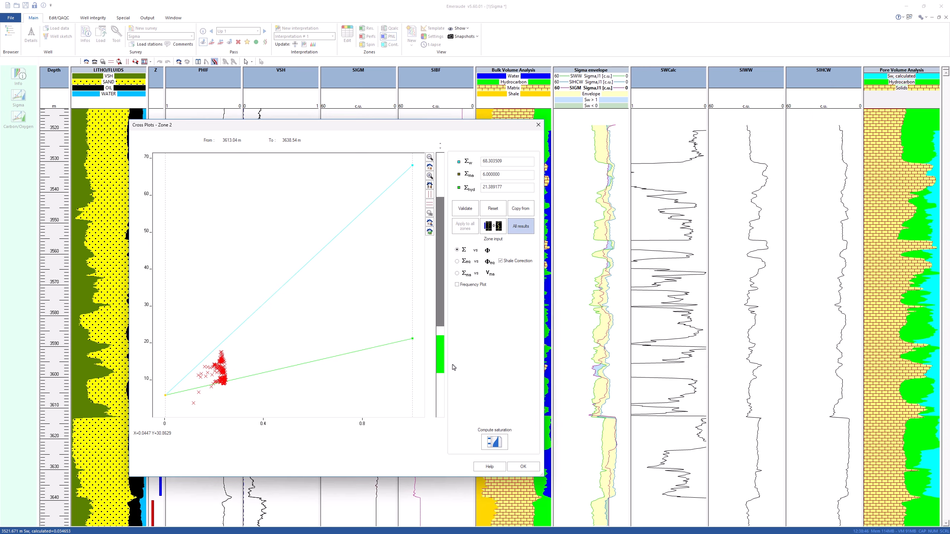
Compute water saturation with the default Sw log settings and close the zone 2 cross-plot dialog
click(498, 443)
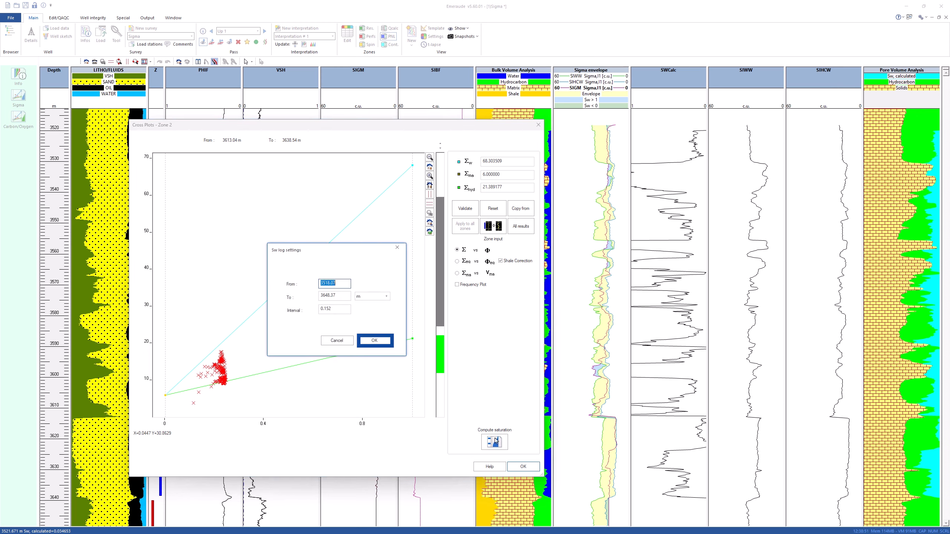
click(374, 341)
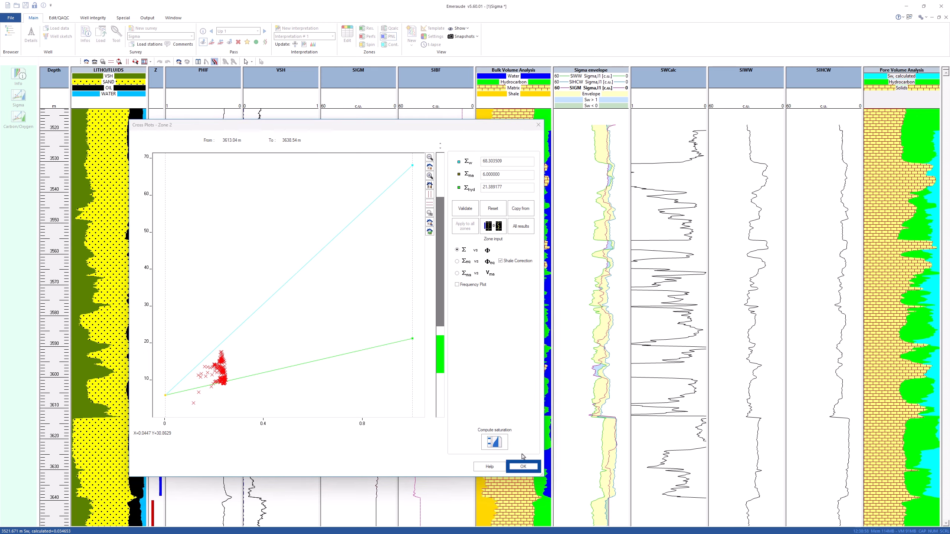
click(523, 466)
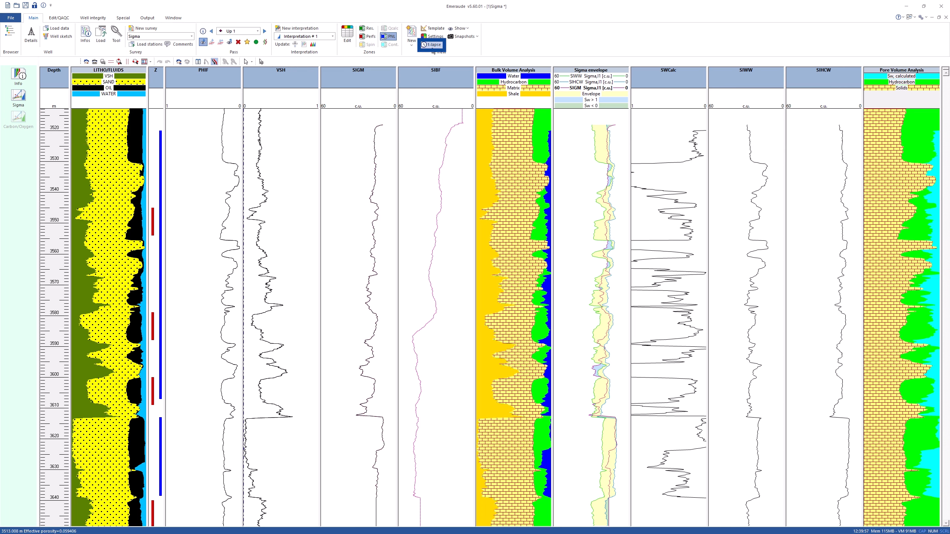
Open Time lapse and load the Sw (SW) log from General well data of 1)Sigma through the browser
click(433, 45)
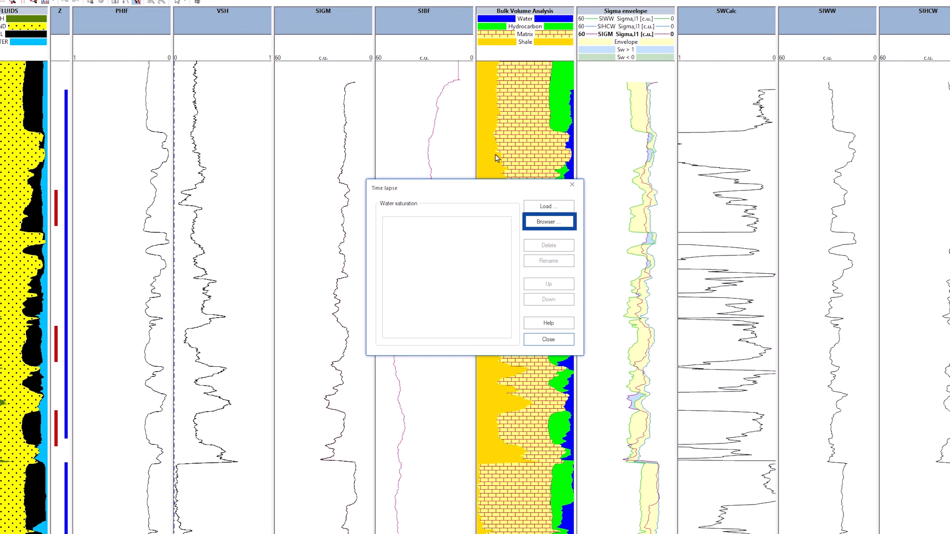
click(529, 232)
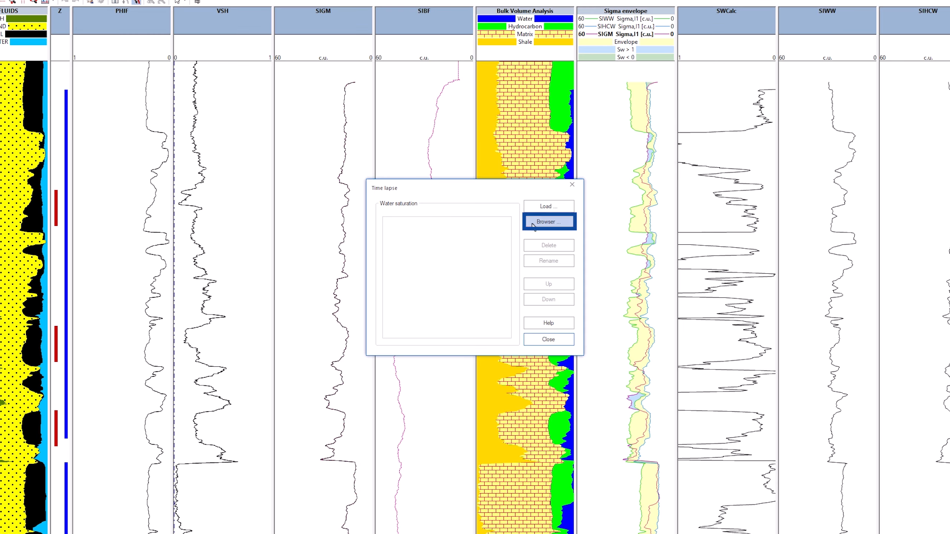
click(408, 187)
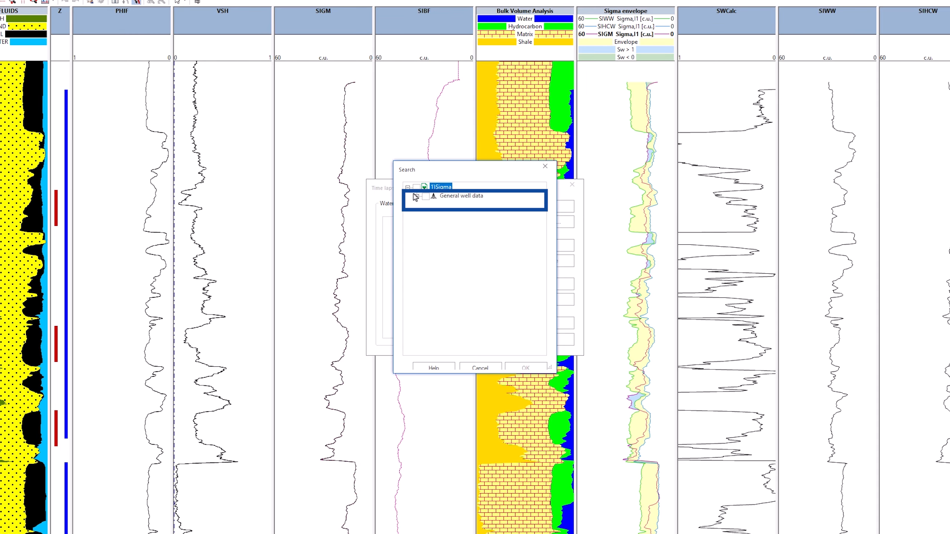
click(416, 196)
click(435, 205)
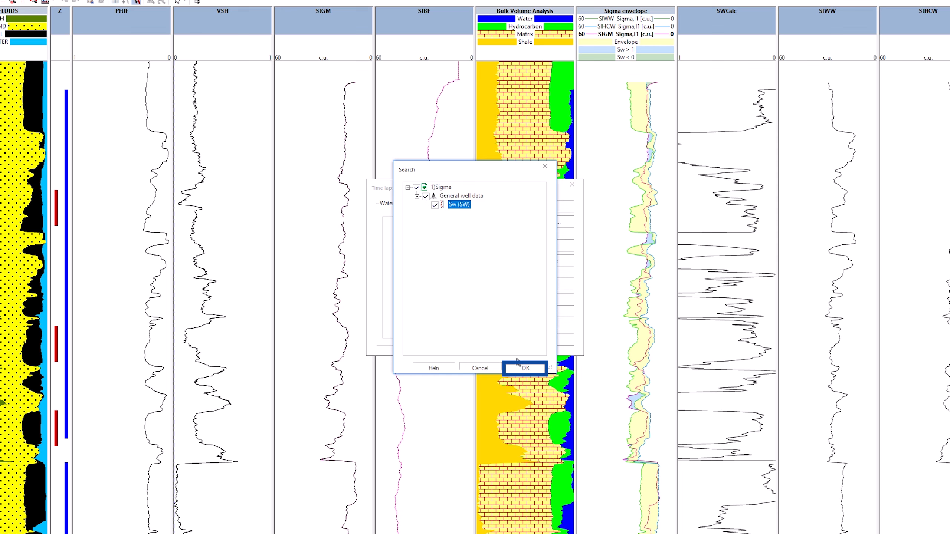
click(525, 369)
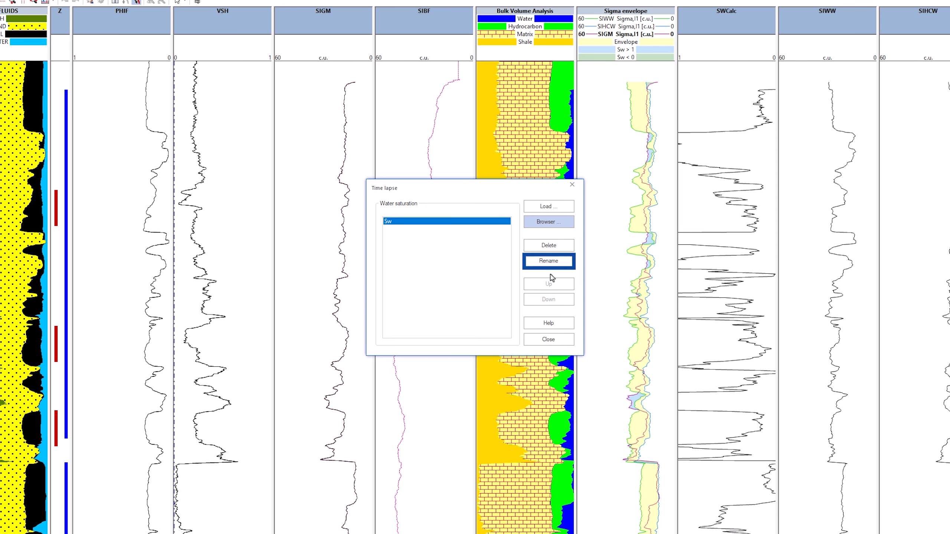
Rename the loaded water saturation curve to "Sw - Open Hole"
click(549, 261)
click(445, 264)
text(- Open Hol)
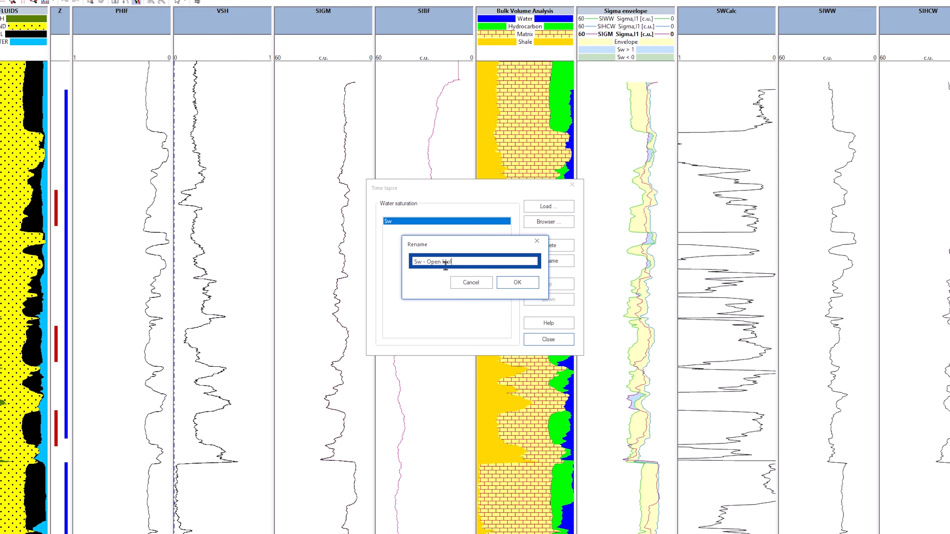
text(e)
click(503, 284)
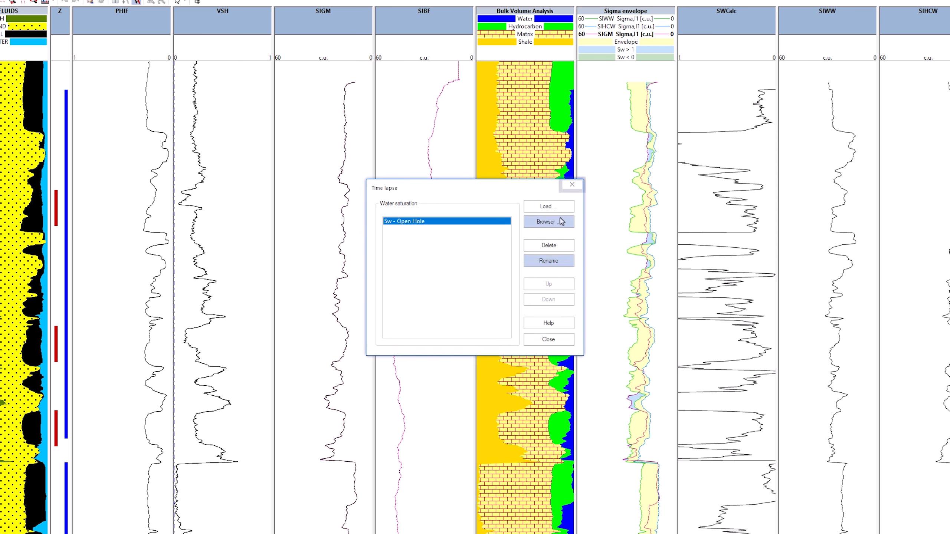
Close the time-lapse window and rearrange the tracks so the Pore Volume Analysis track is widened
click(571, 185)
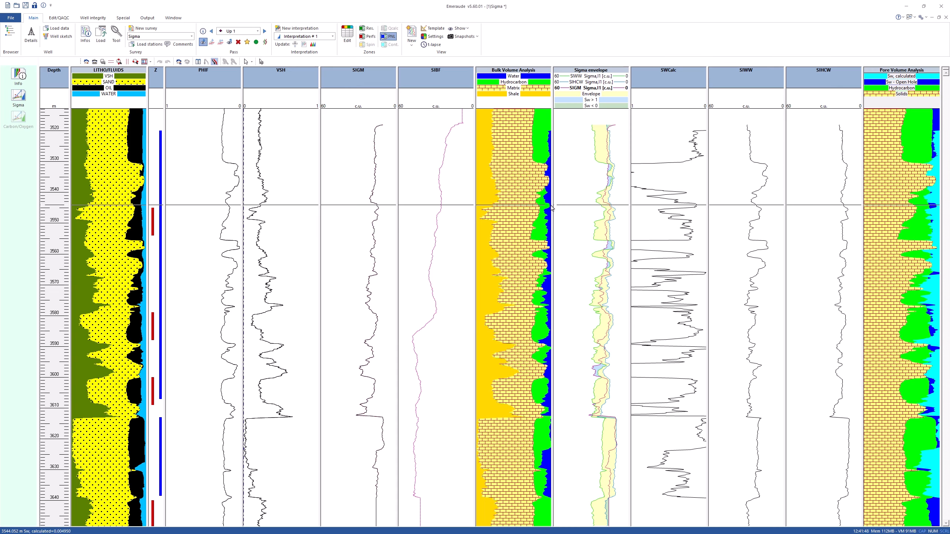
drag(731, 73, 725, 49)
drag(785, 114, 869, 135)
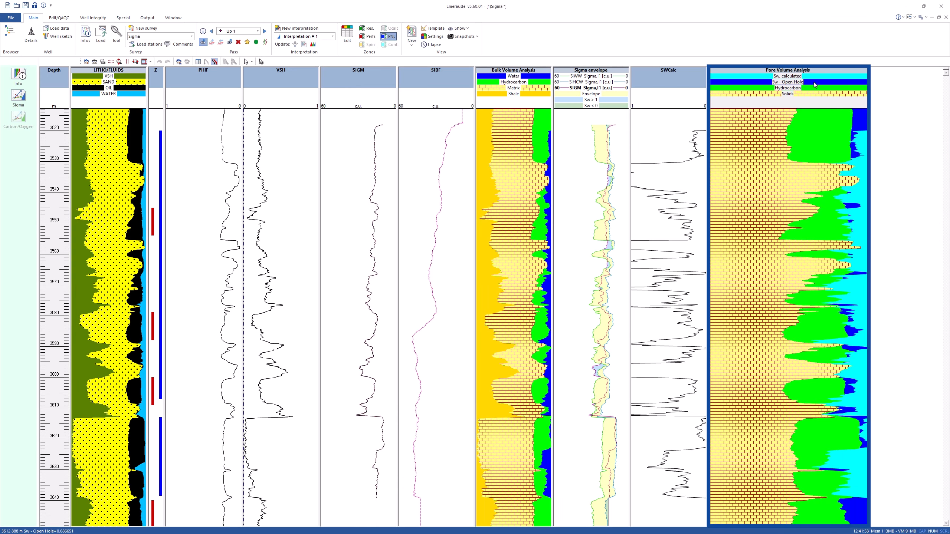